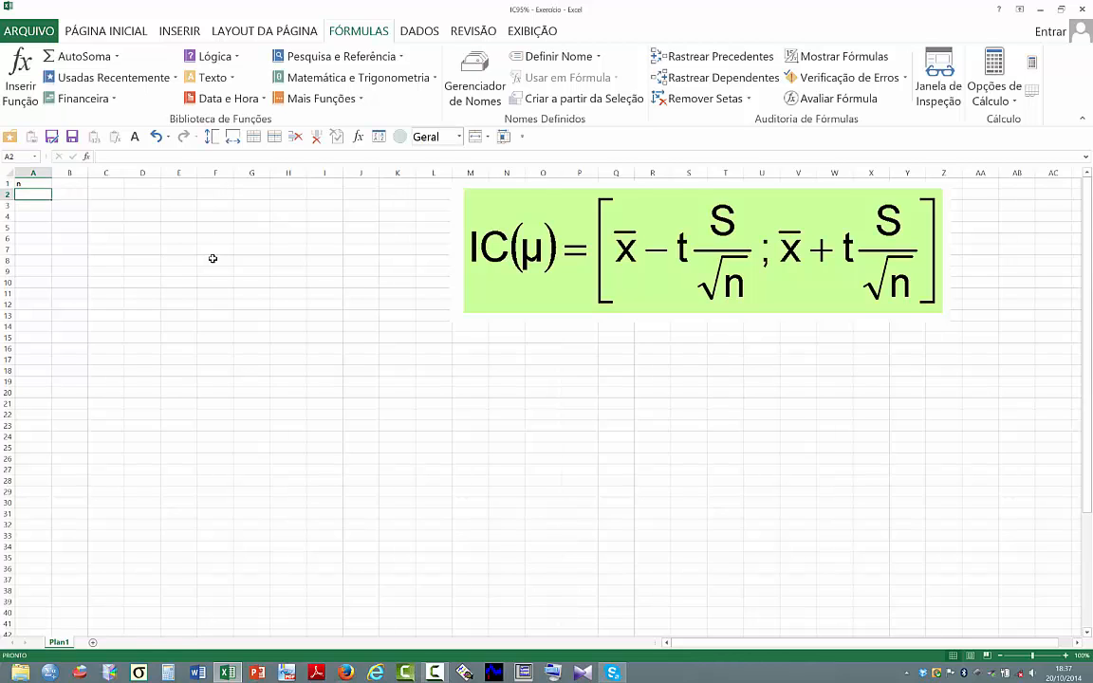
Step: Enter the row labels Média, S ou DP and alfa in cells A2 to A4
text(Médi)
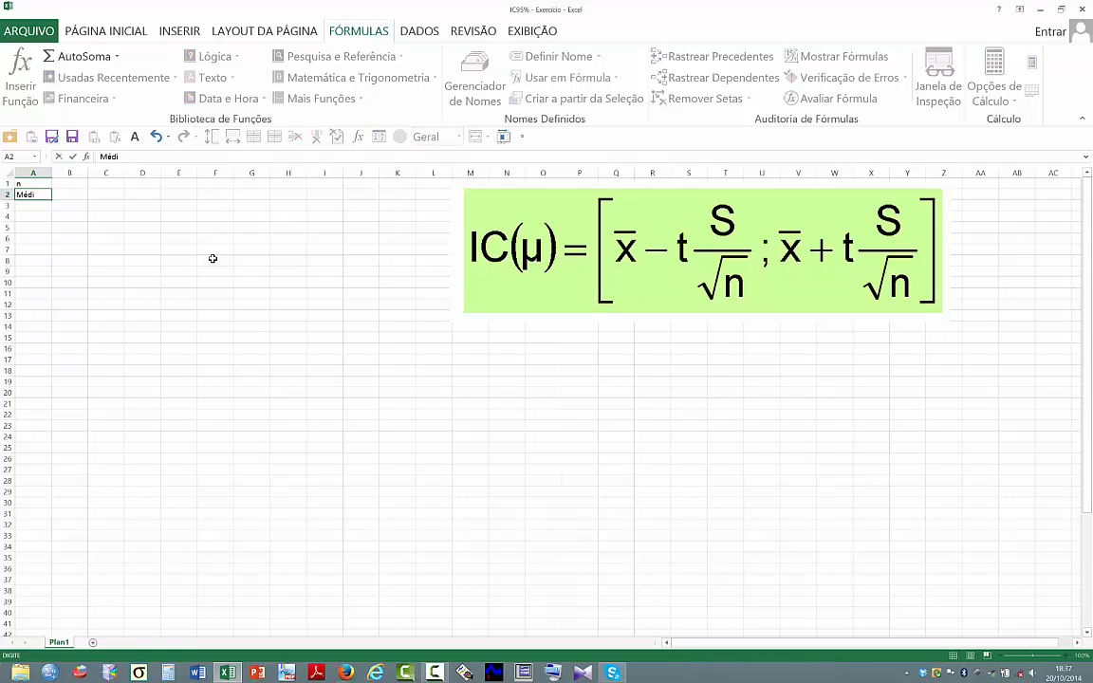
text(a)
key(Return)
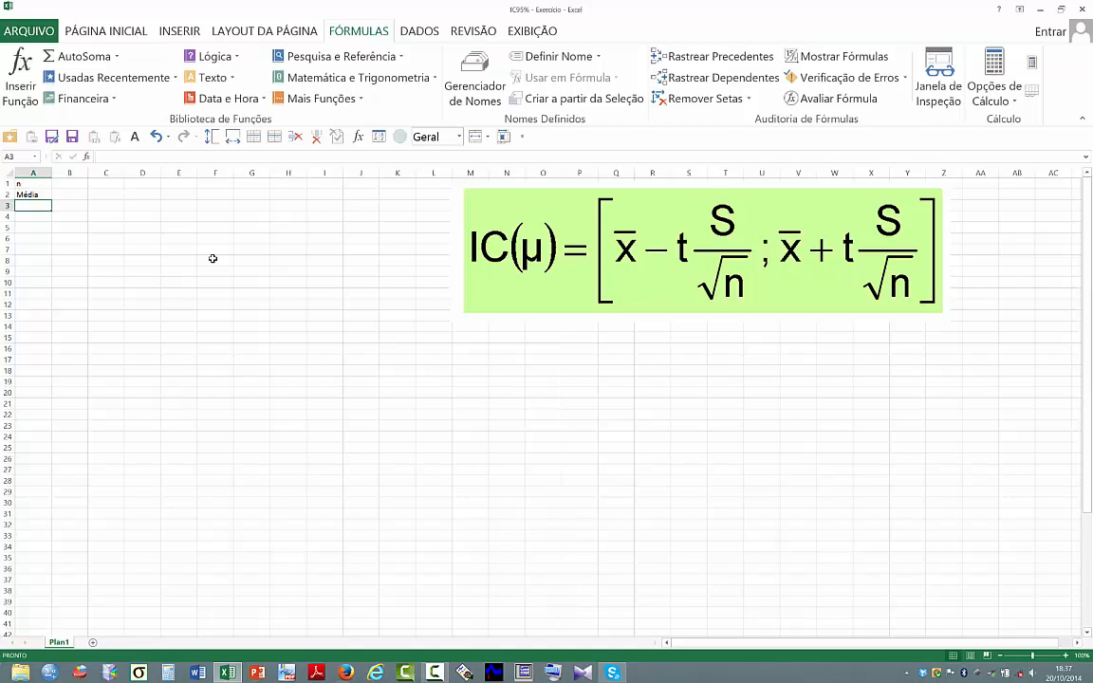
text(s)
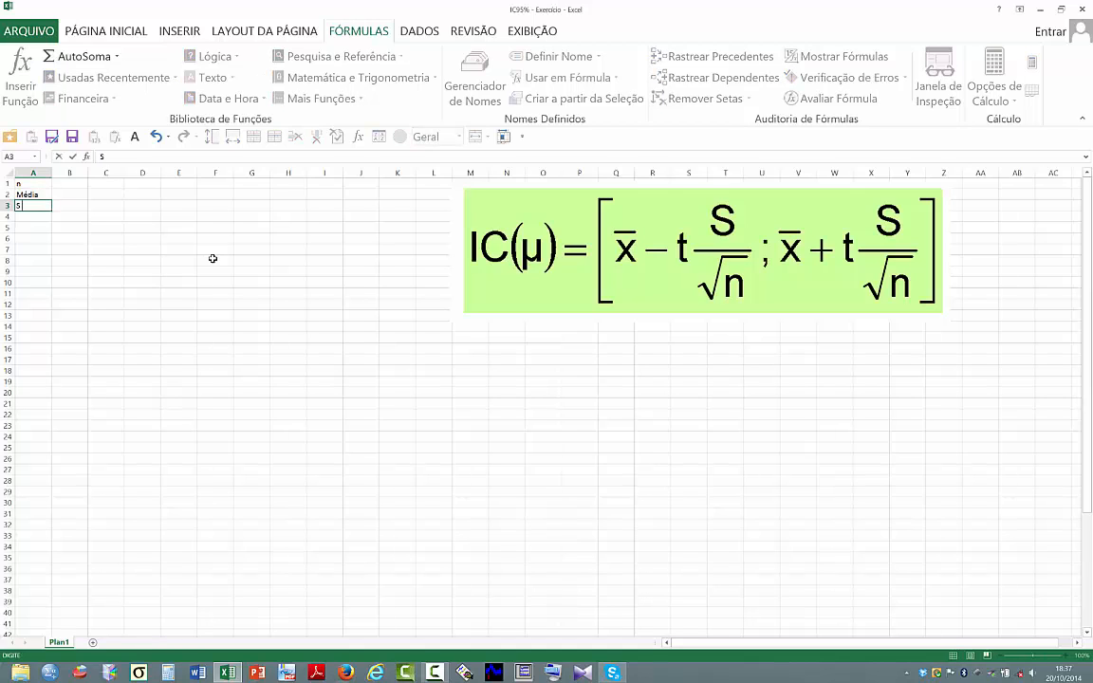
text( ou DP)
key(Return)
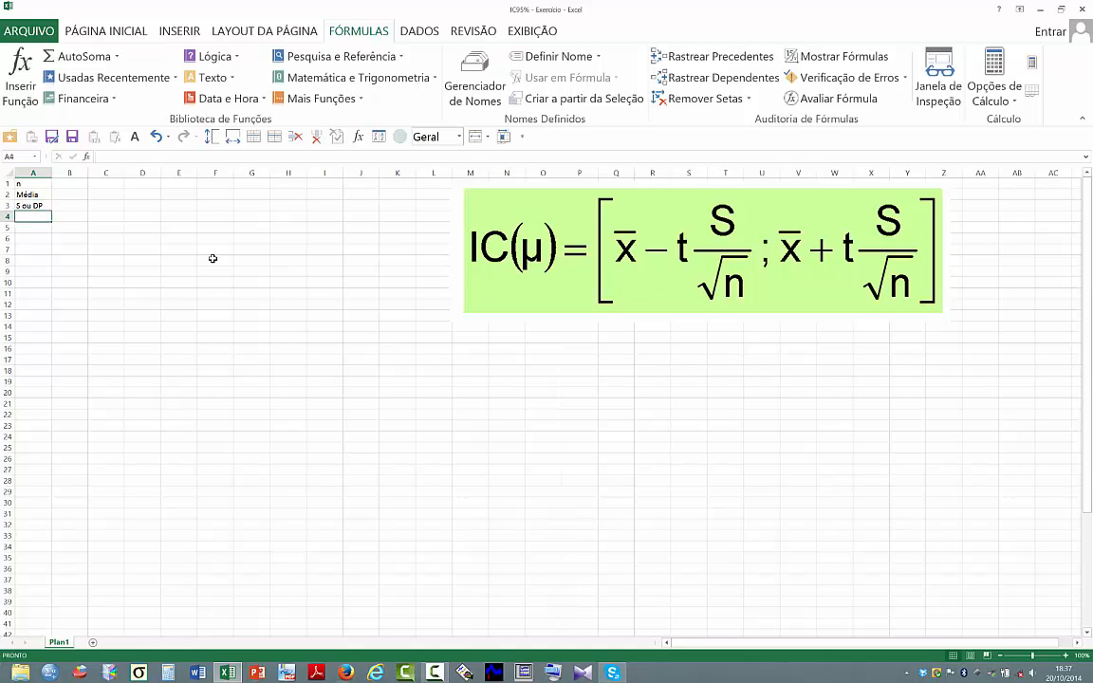
text(alfa)
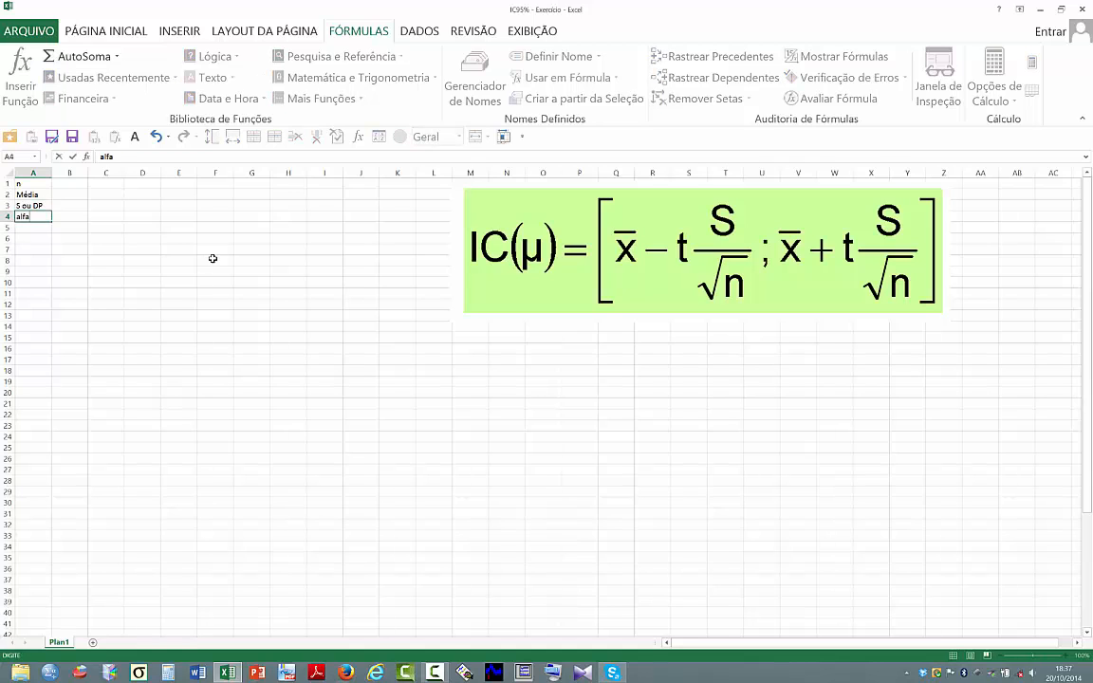
key(Tab)
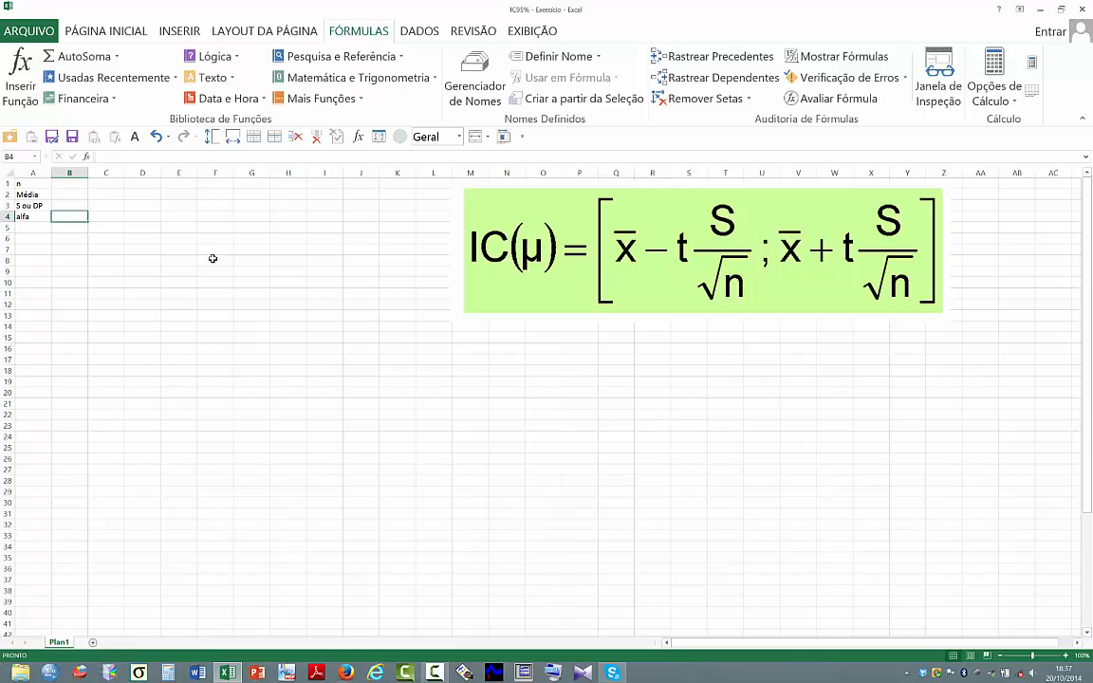
Step: Format the labels in A1:A4 as bold with font size 14
key(Left)
key(Up)
key(Up)
key(Up)
key(shift+Down)
key(shift+Down)
key(shift+Down)
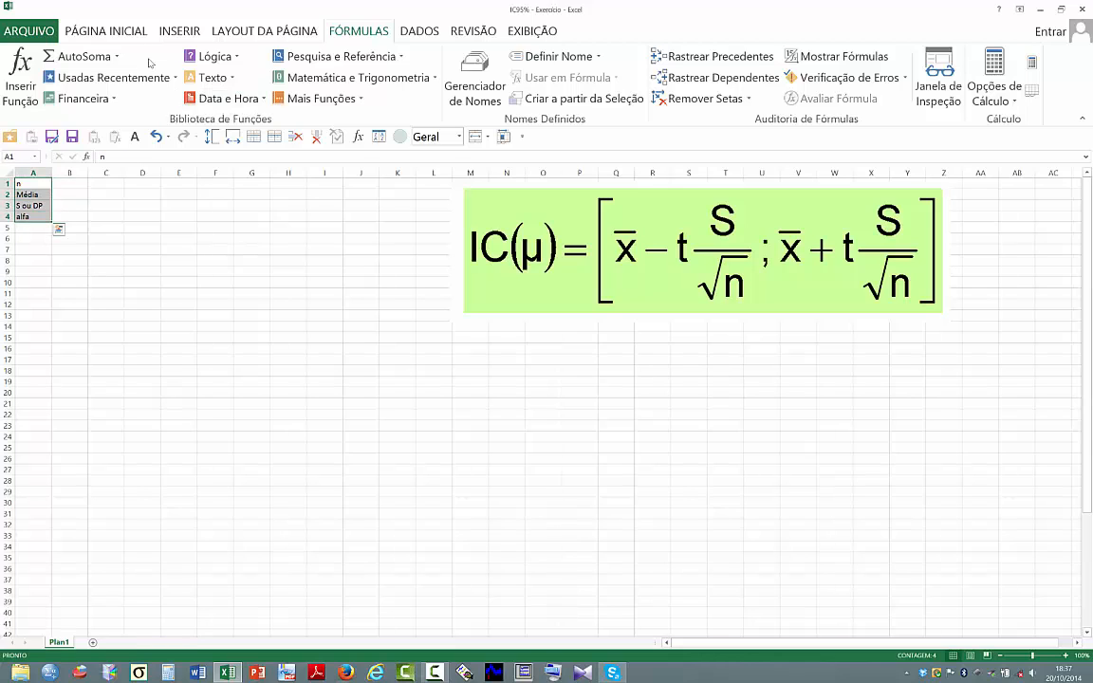
click(121, 31)
click(224, 62)
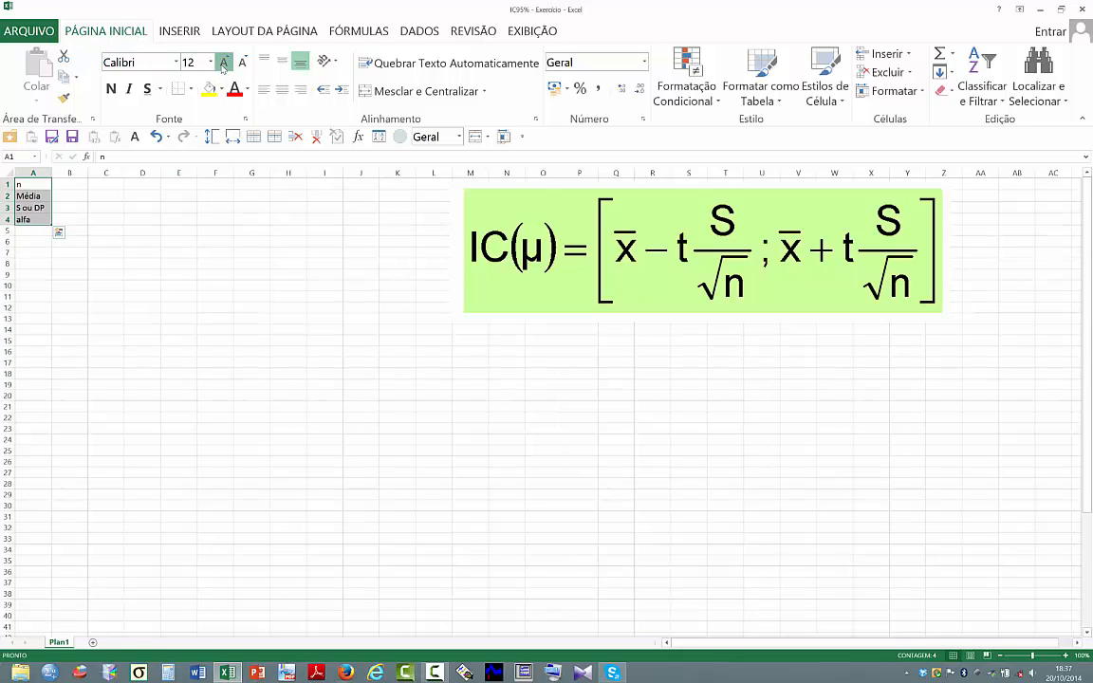
click(224, 63)
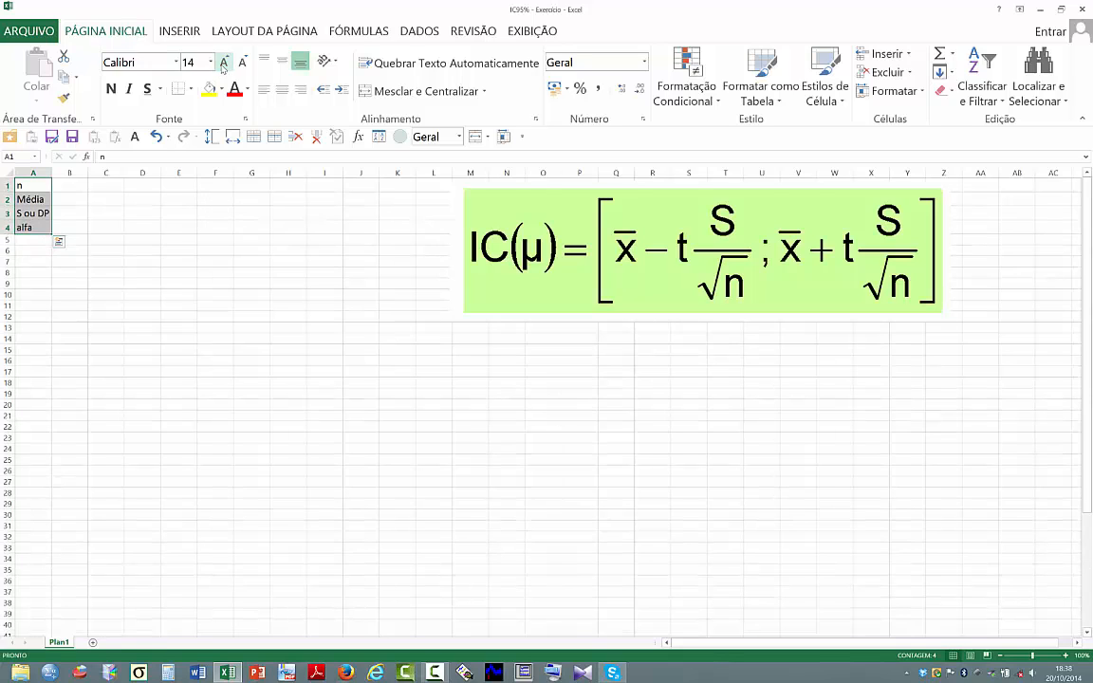
key(ctrl+n)
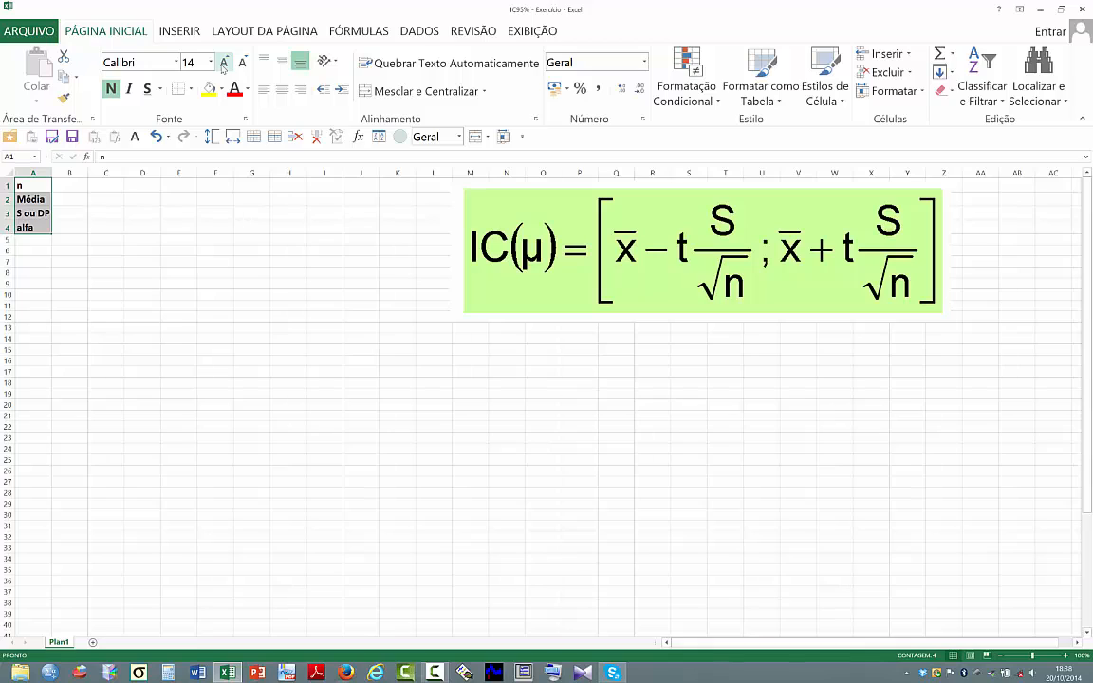
Step: Enter 50 as the sample size in B1, beside the n label
key(Right)
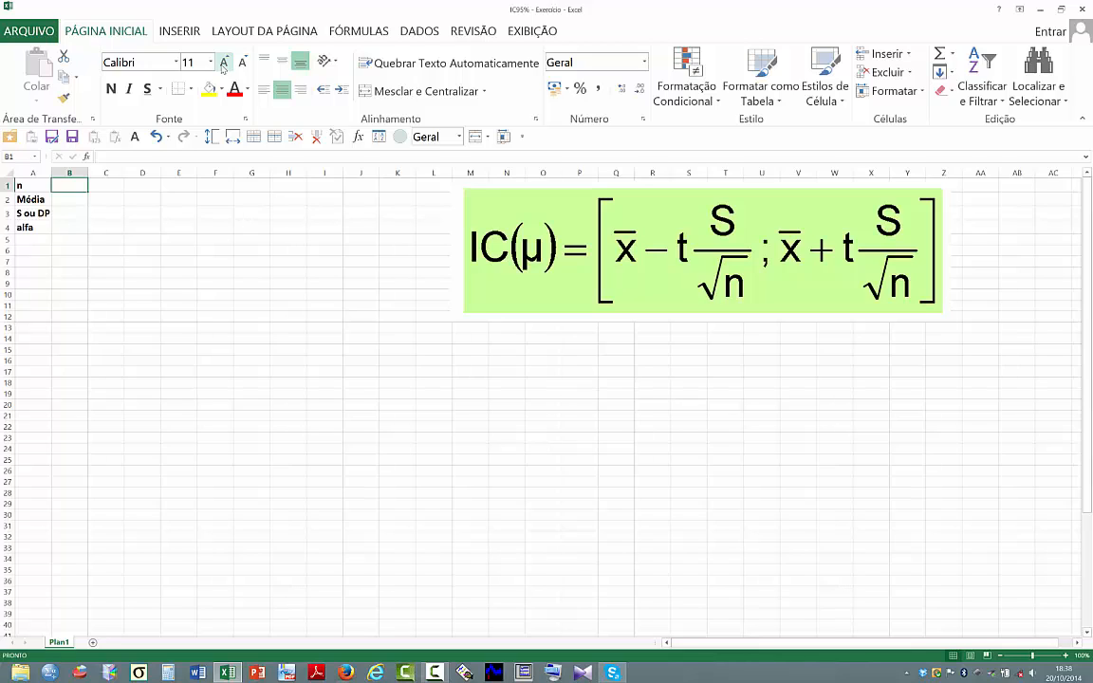
key(Down)
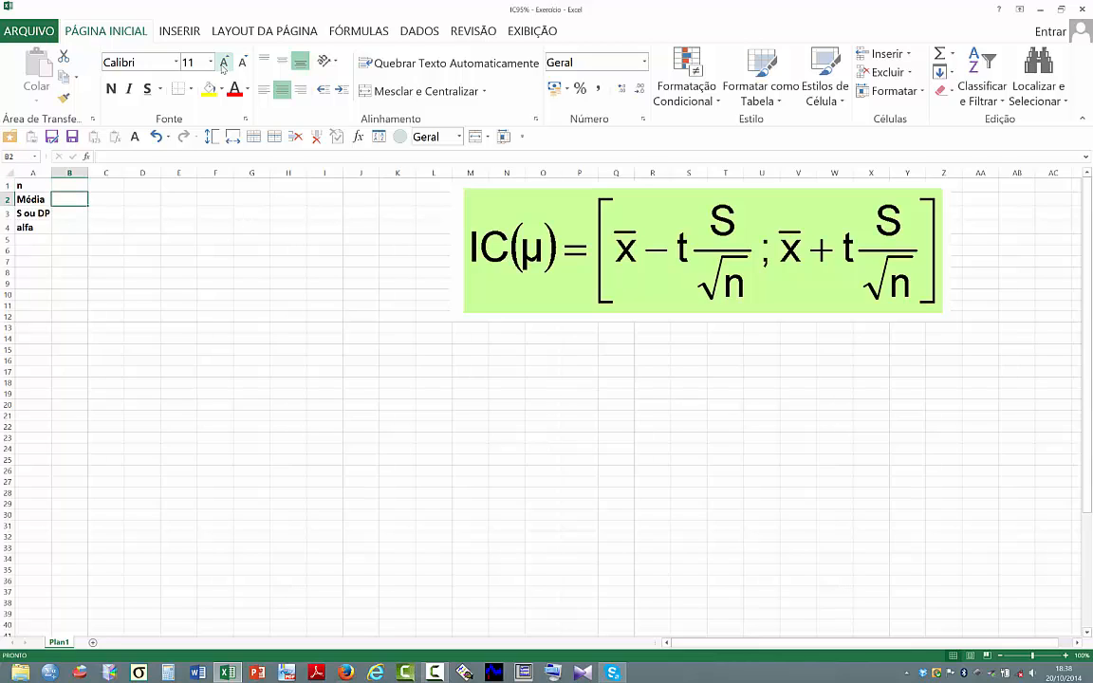
key(Down)
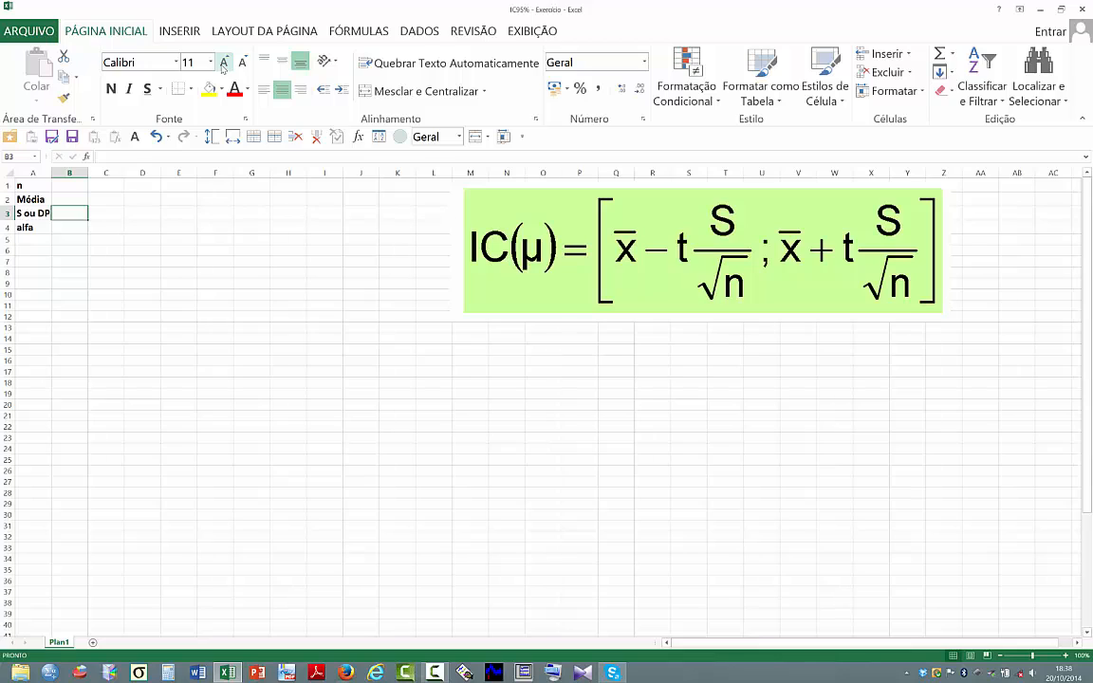
key(Down)
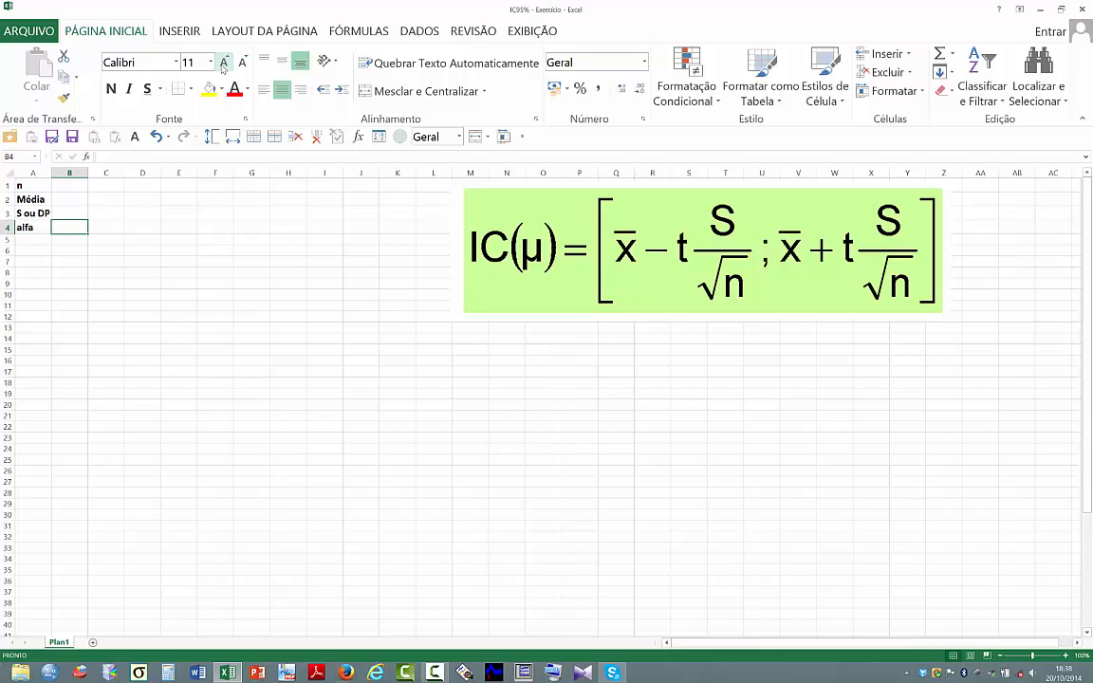
key(Up)
key(Up)
key(Up)
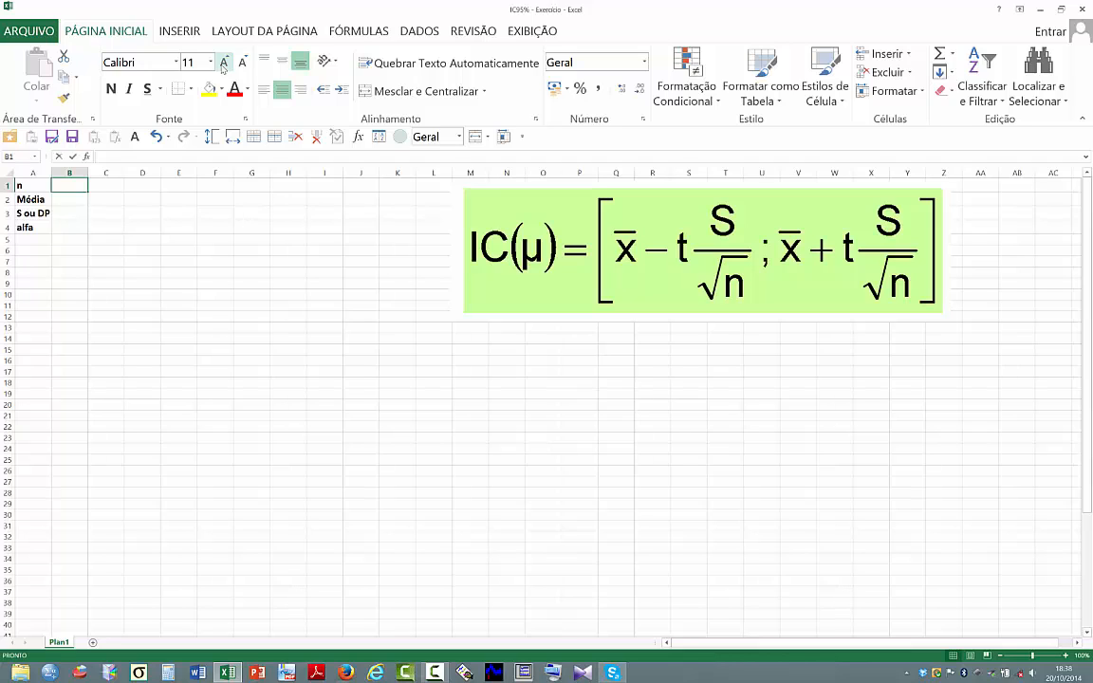
text(50)
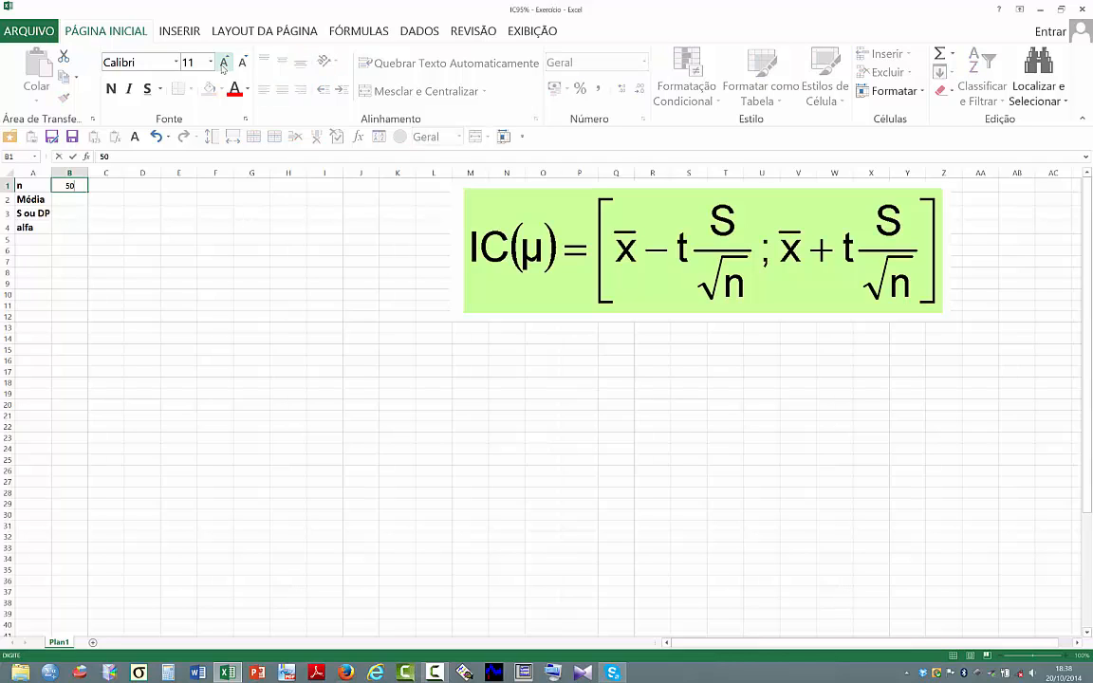
key(Return)
key(Up)
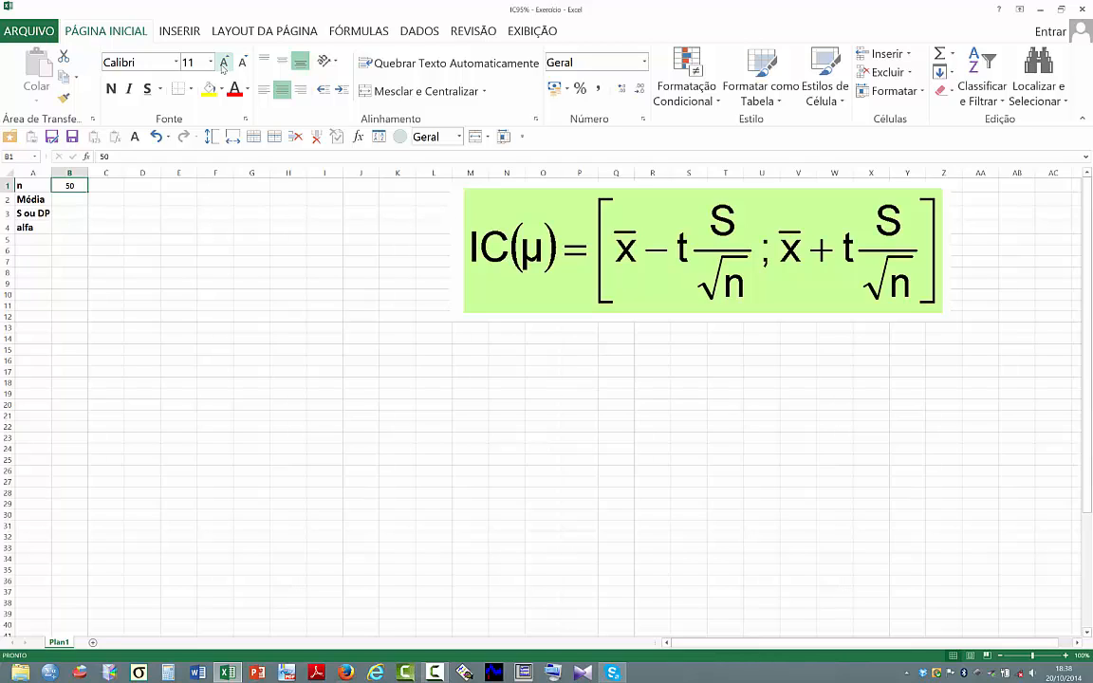
Step: Enter 128 for Média in B2, 18 for S ou DP in B3 and 0,05 for alfa in B4
key(Down)
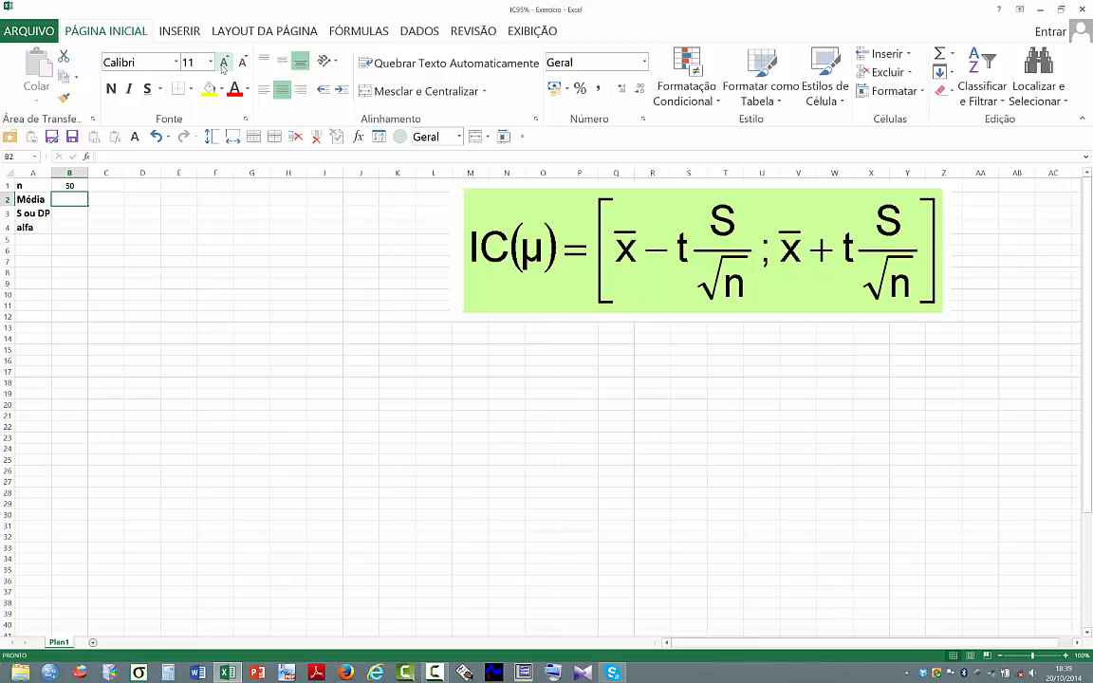
text(128)
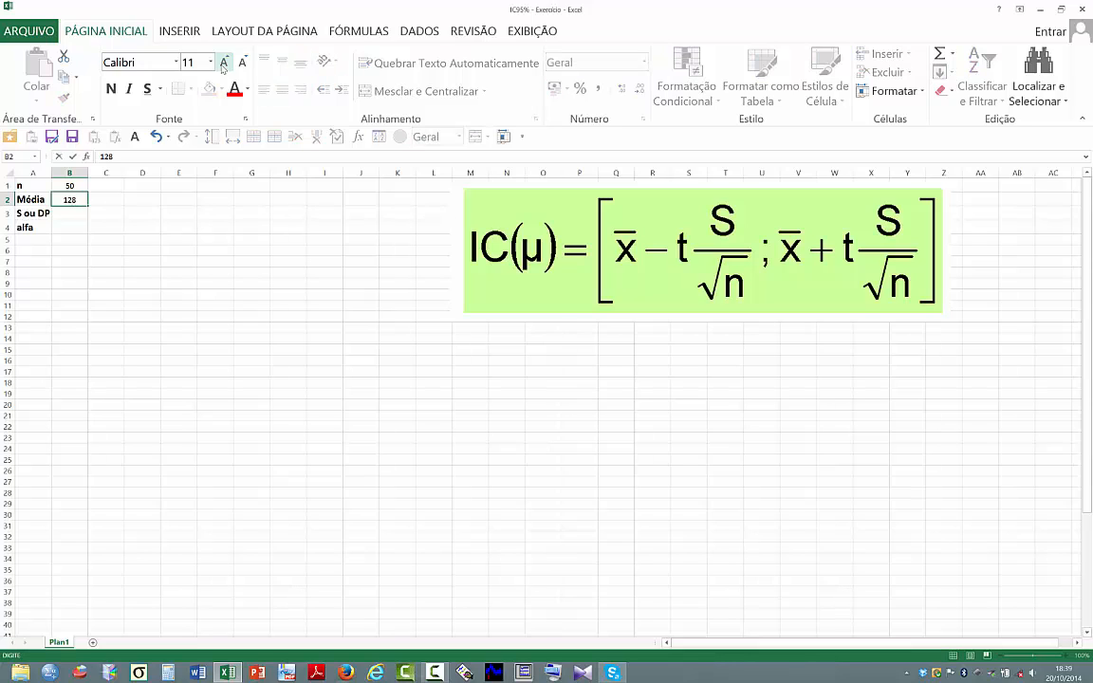
key(Return)
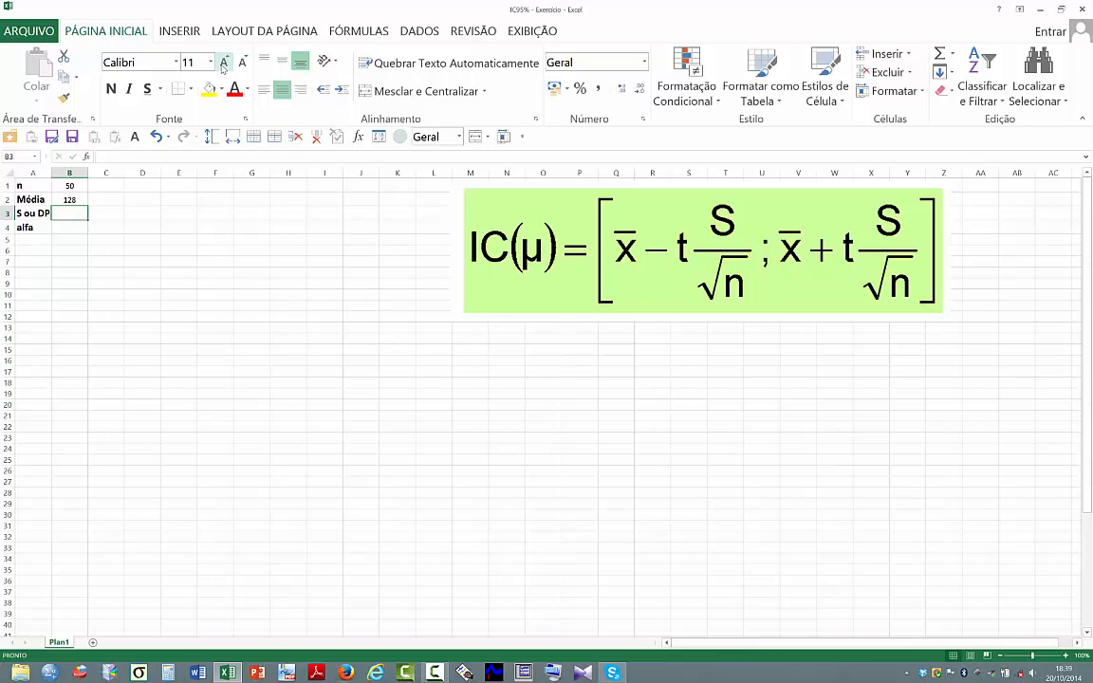
text(18)
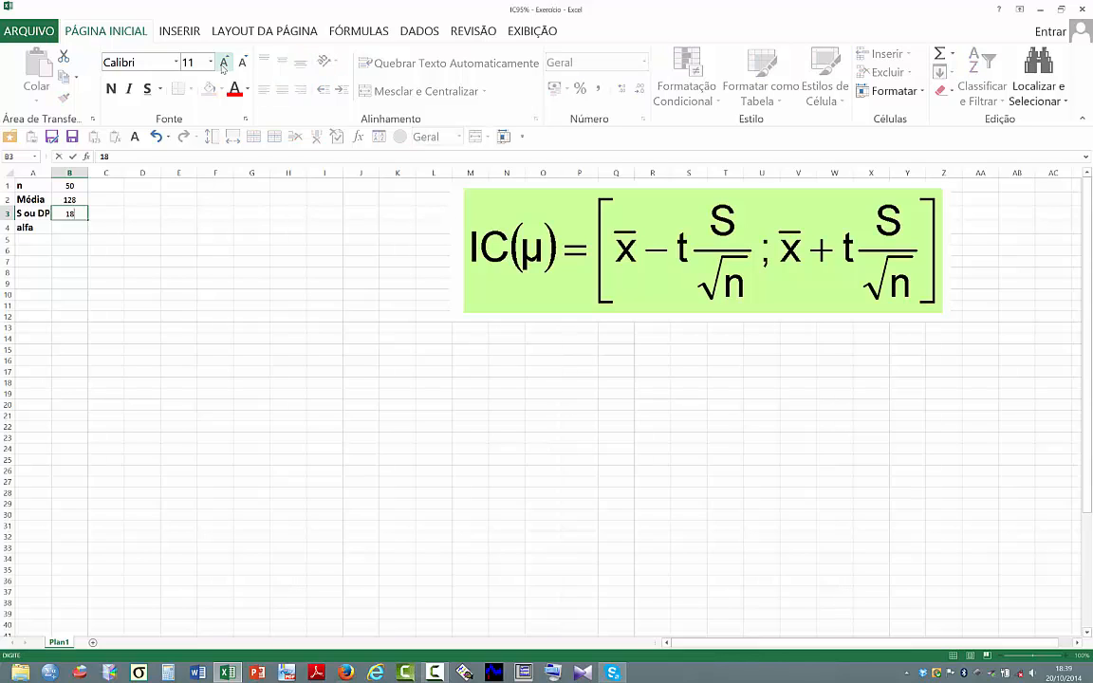
key(Return)
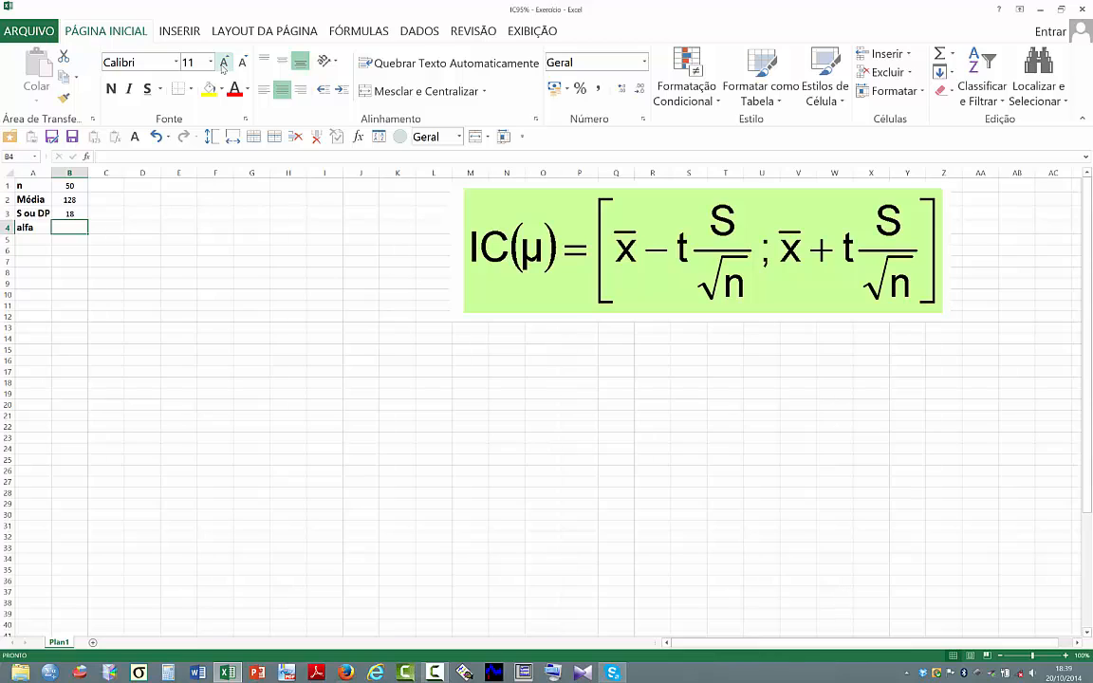
text(0,05)
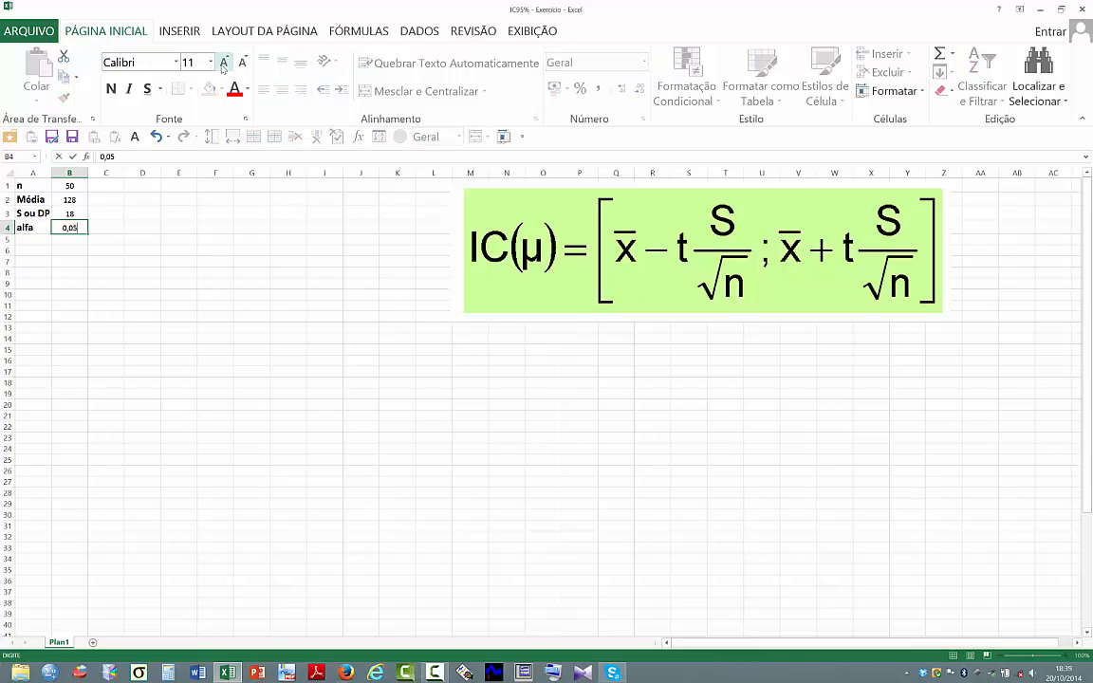
key(Tab)
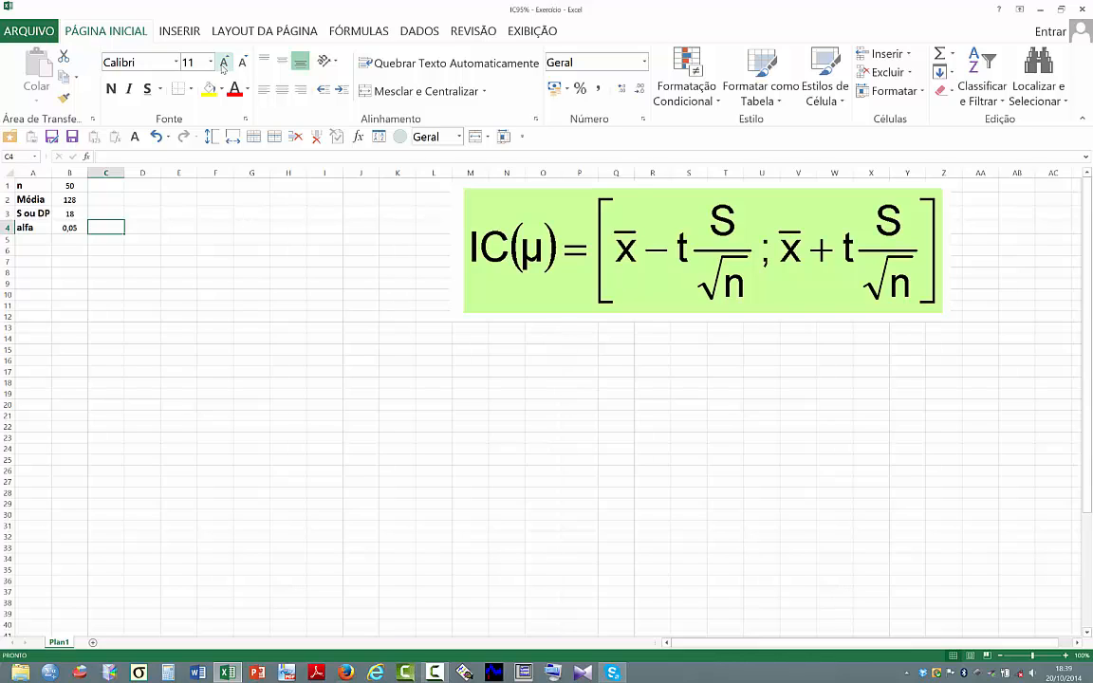
Step: Add the label IC95% in A5, below alfa
key(Down)
key(Left)
key(Left)
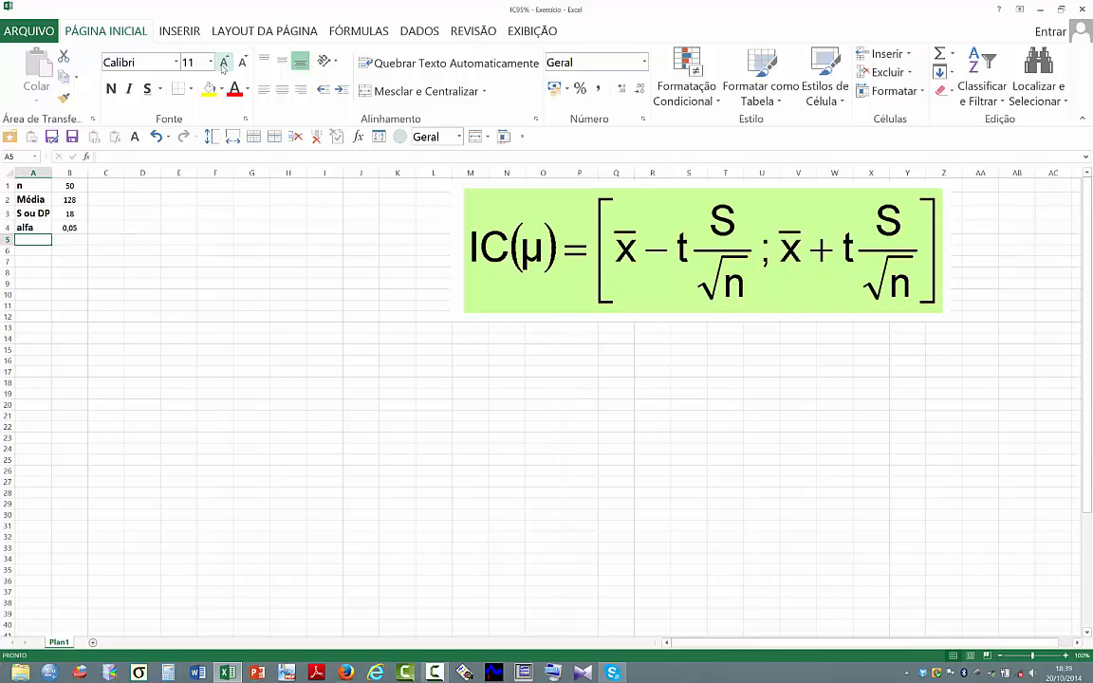
text(I)
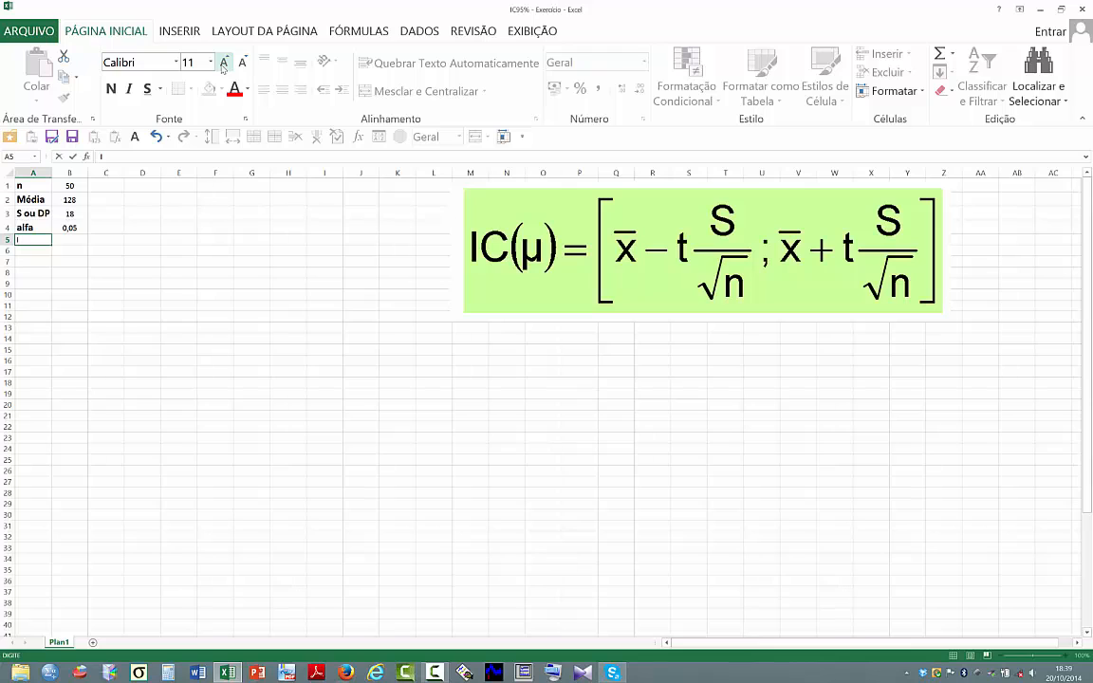
text(C95%)
key(Right)
key(Left)
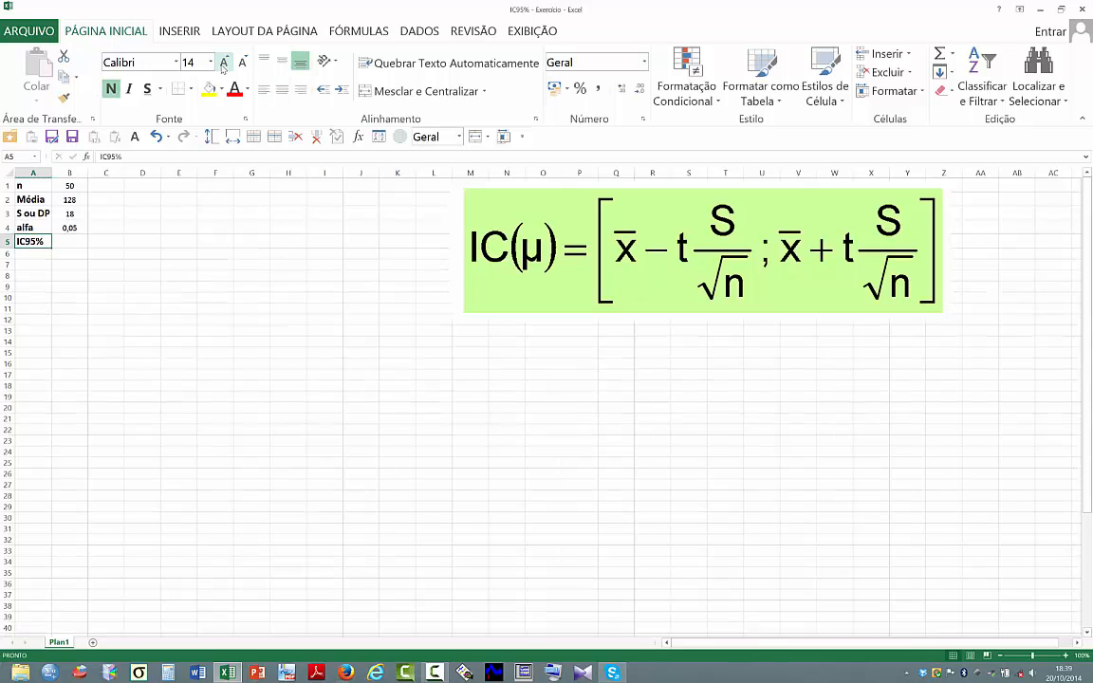
Step: Calculate the margin in B5 with =INT.CONFIANÇA.T(B4;B3;B1), using alfa, the standard deviation and the sample size
key(Right)
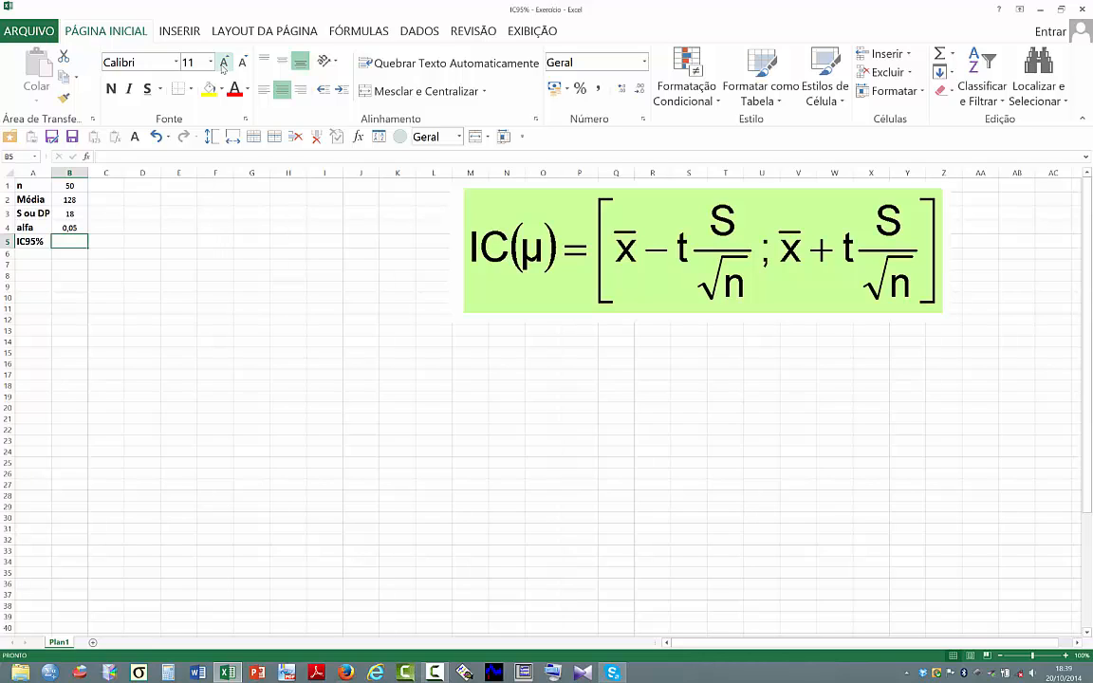
text(=)
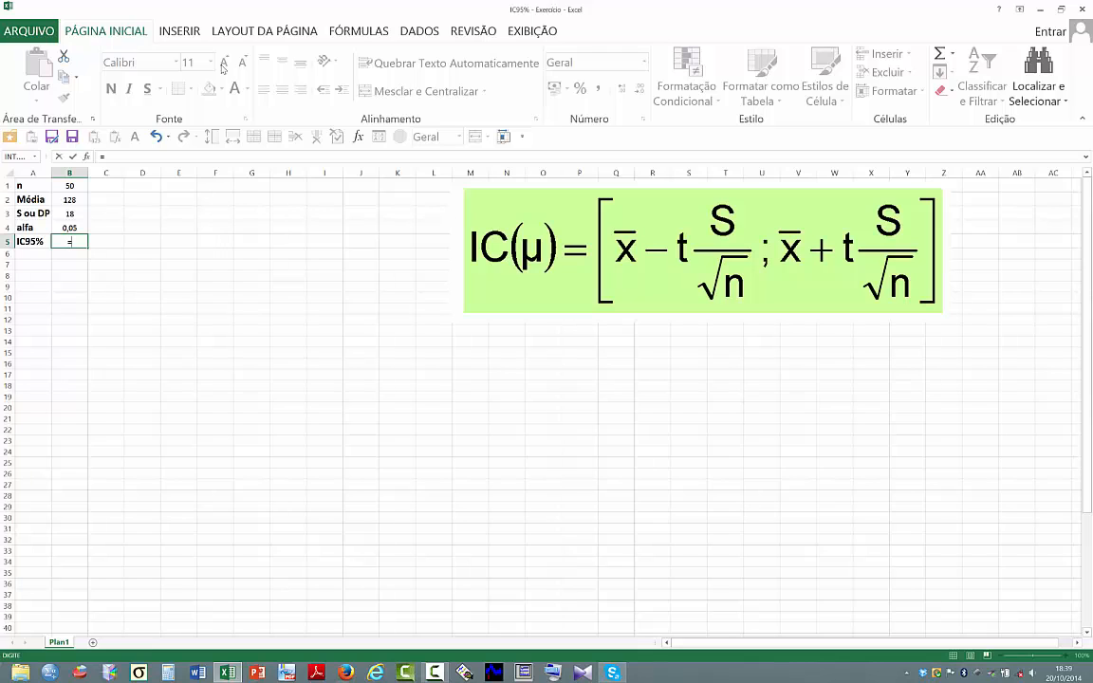
text(int)
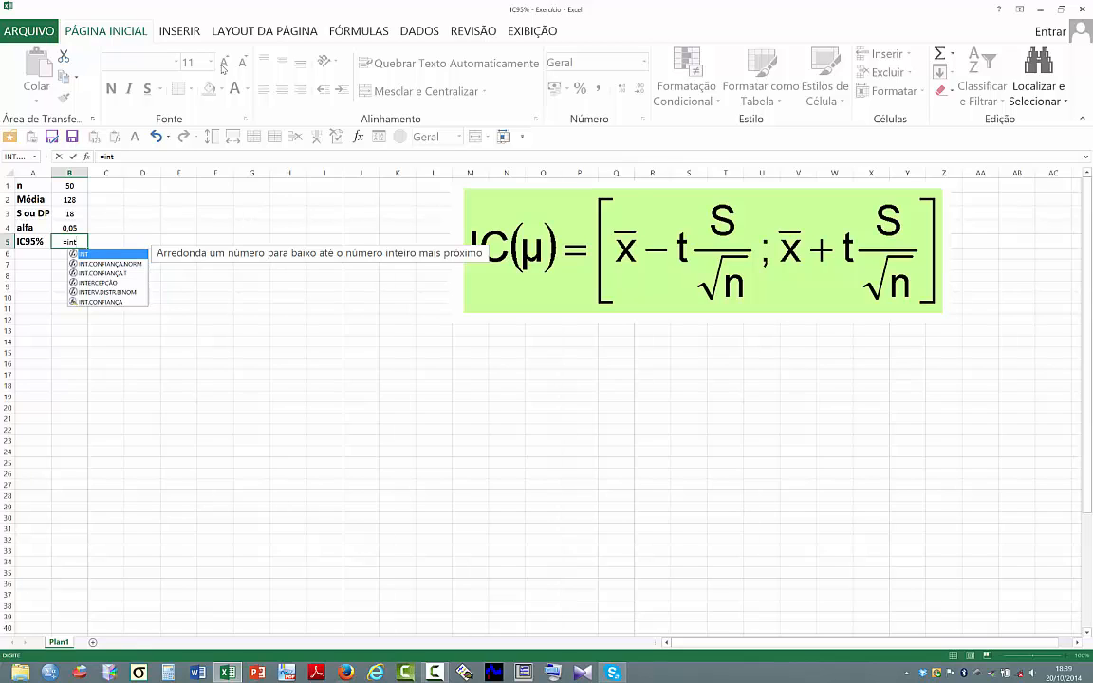
double_click(108, 273)
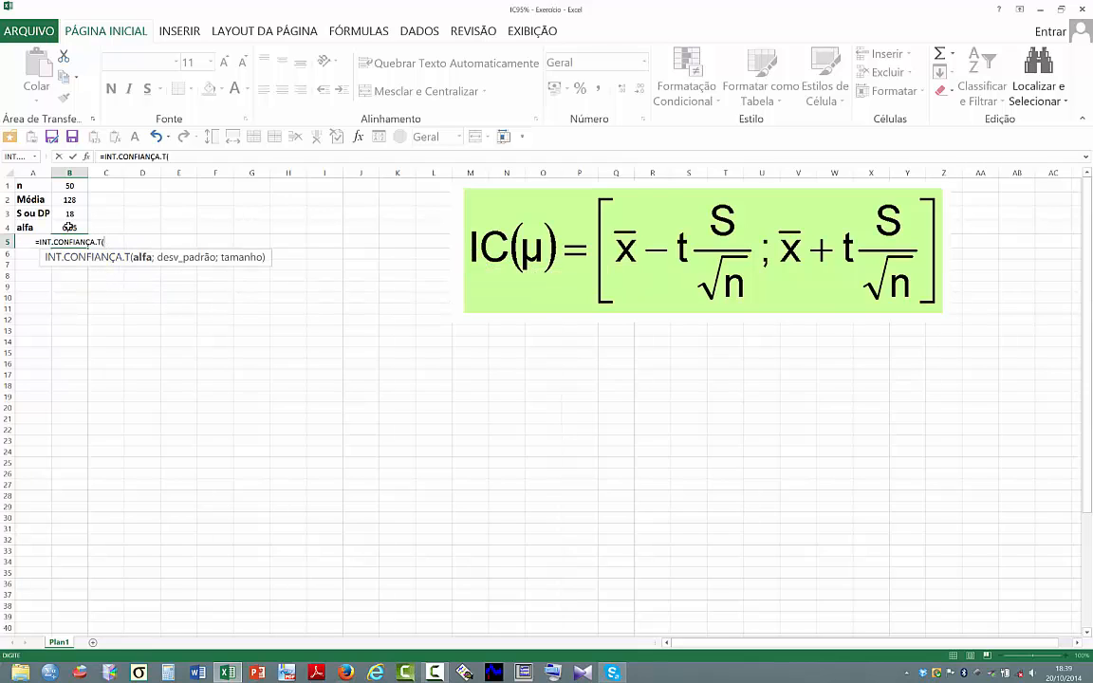
click(68, 227)
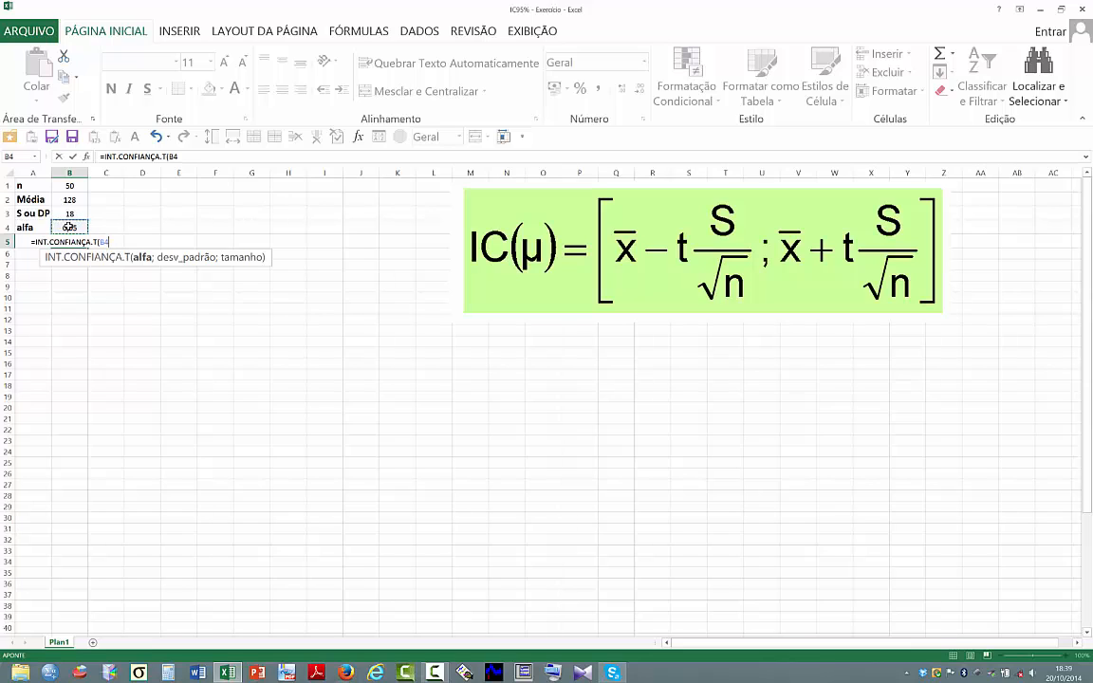
text(;)
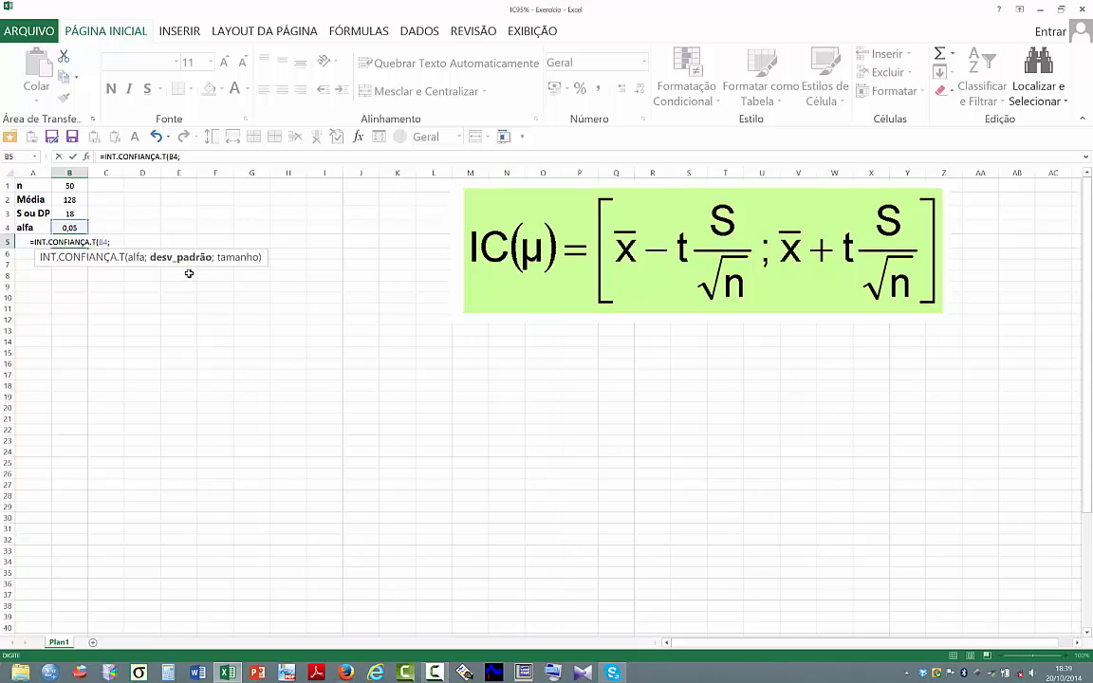
click(70, 214)
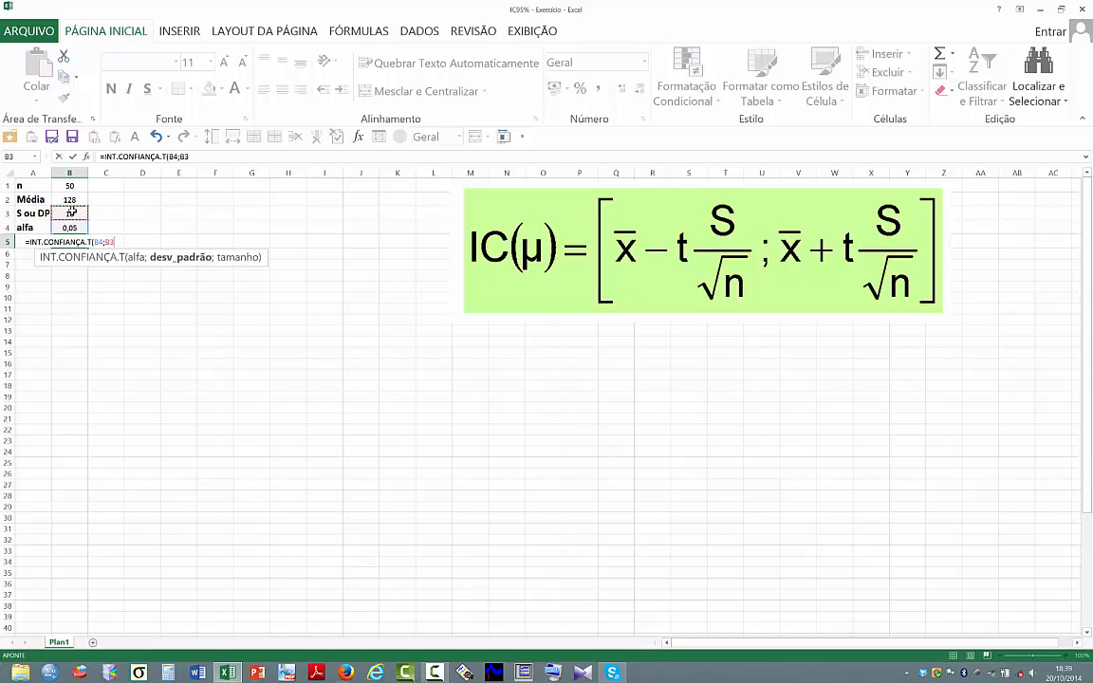
text(;)
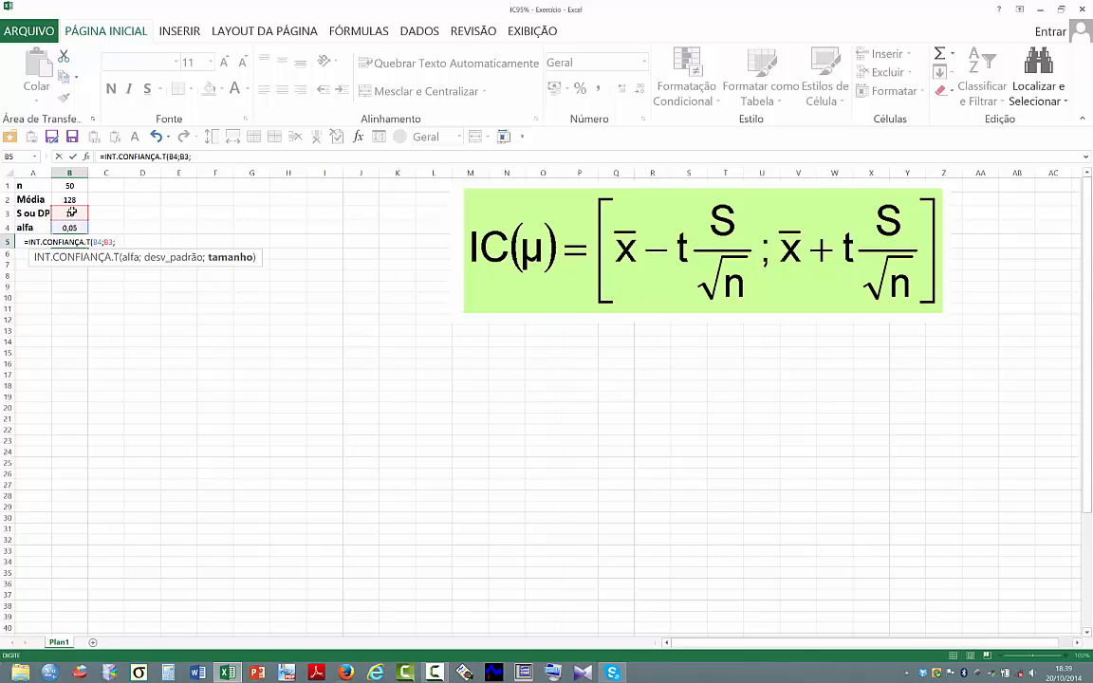
click(72, 186)
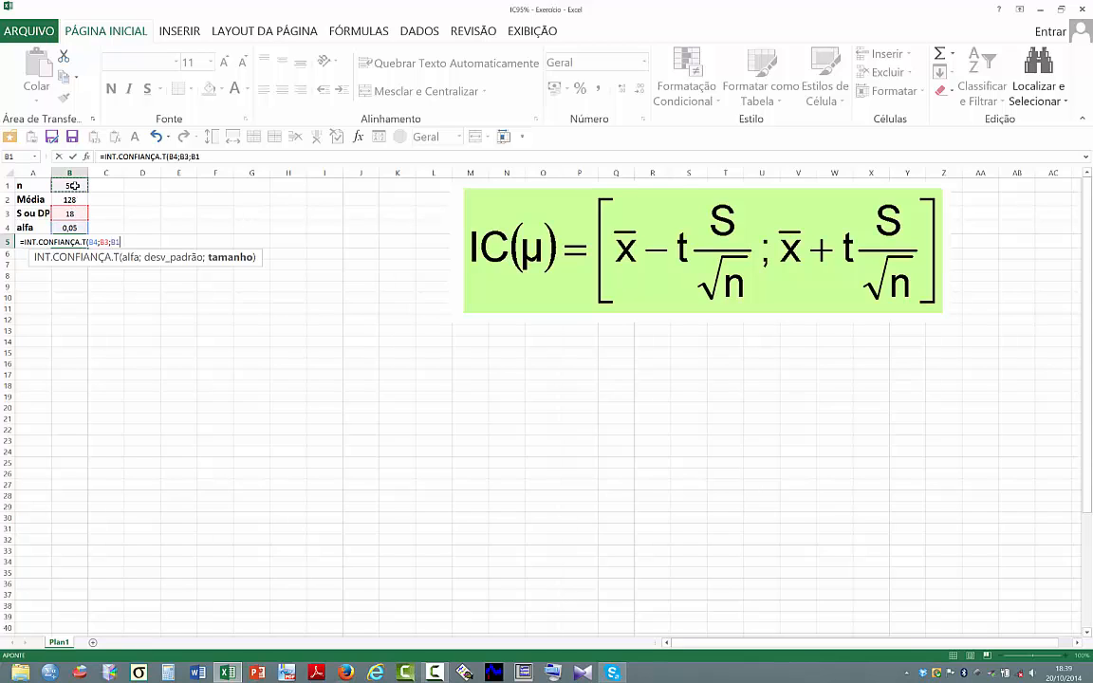
text())
key(Return)
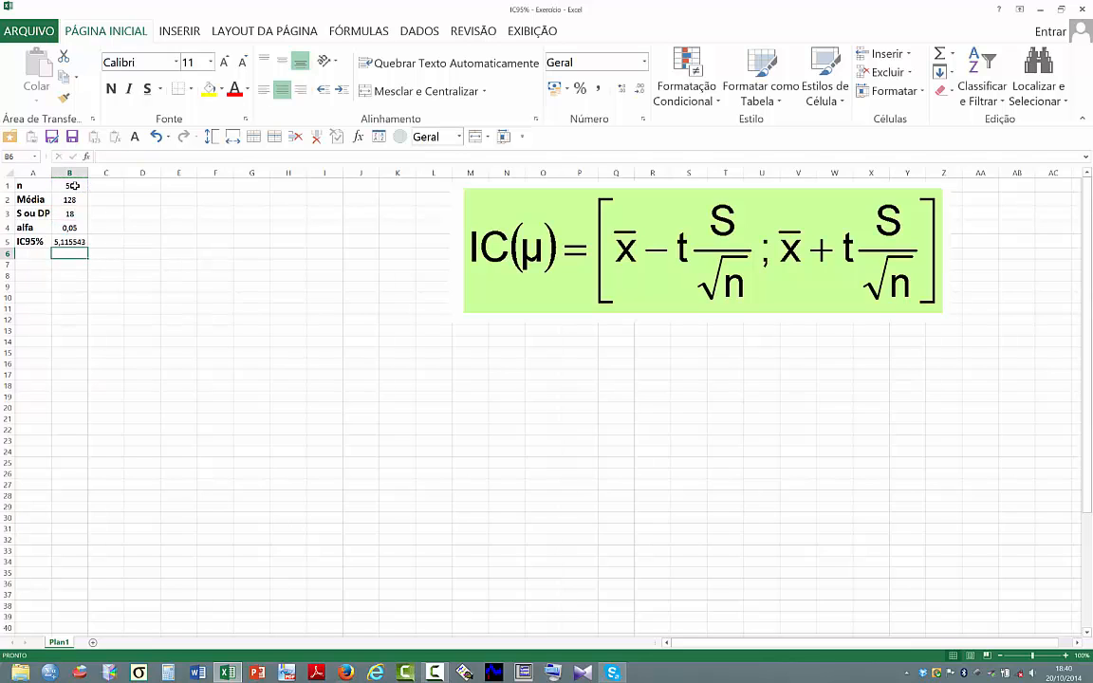
Step: Reduce the IC95% result in B5 to two decimal places
key(Up)
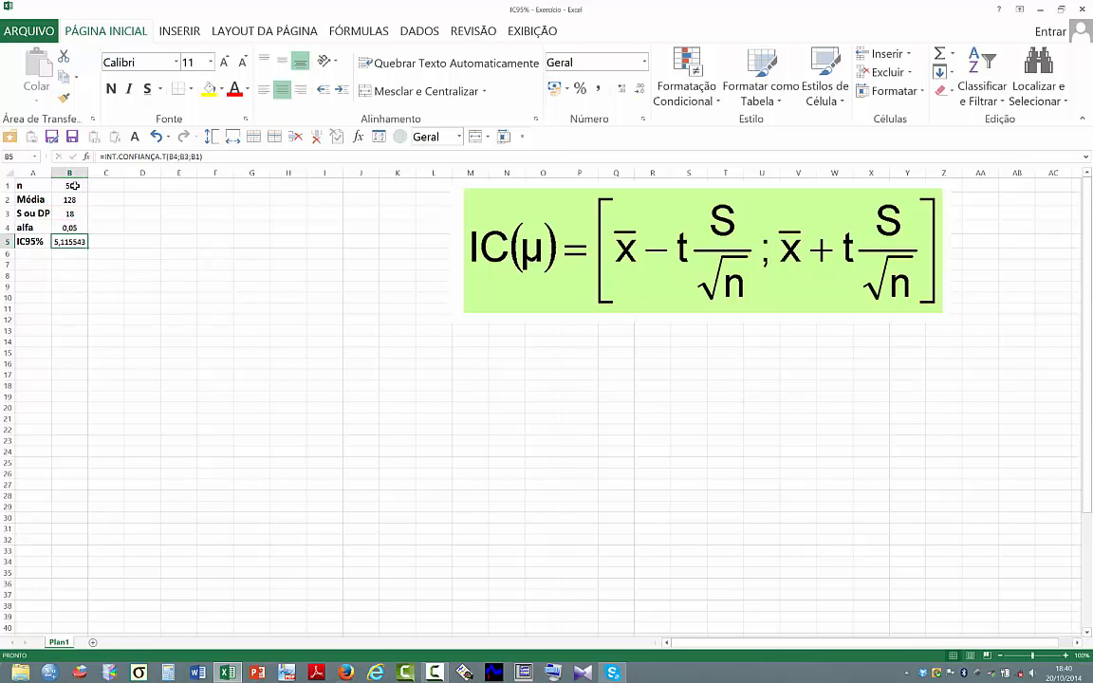
click(641, 90)
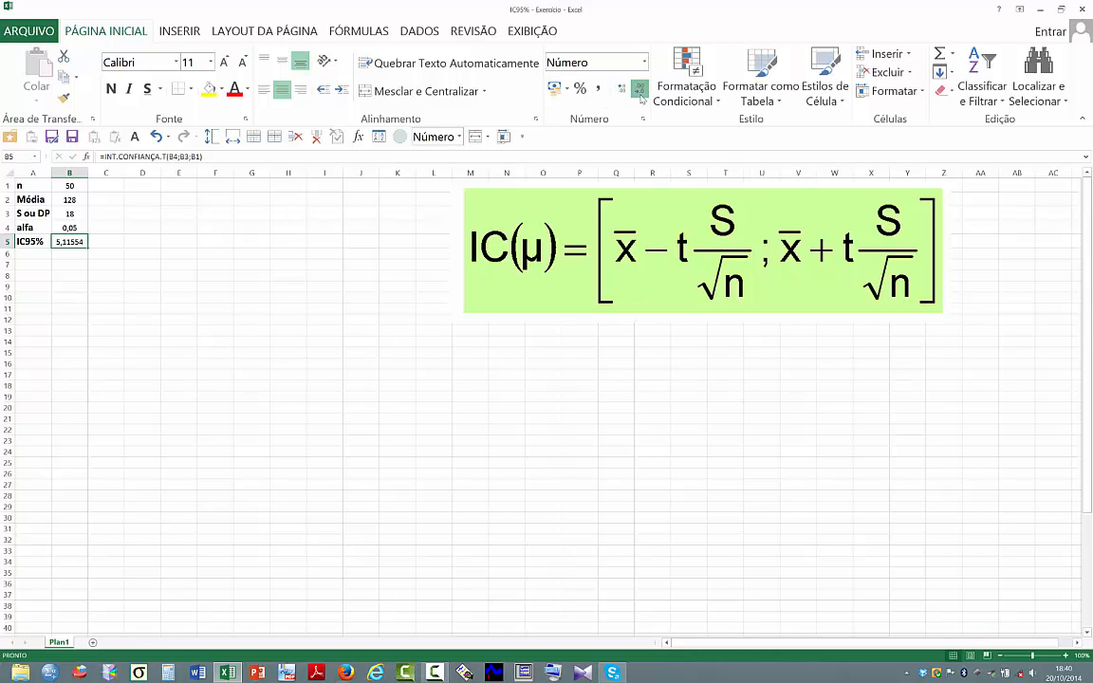
click(640, 93)
click(641, 92)
click(641, 92)
Step: Increase the font size of the values in B1:B5 to 14
key(Up)
key(Up)
key(Up)
key(Up)
key(shift+Down)
key(shift+Down)
key(shift+Down)
key(shift+Down)
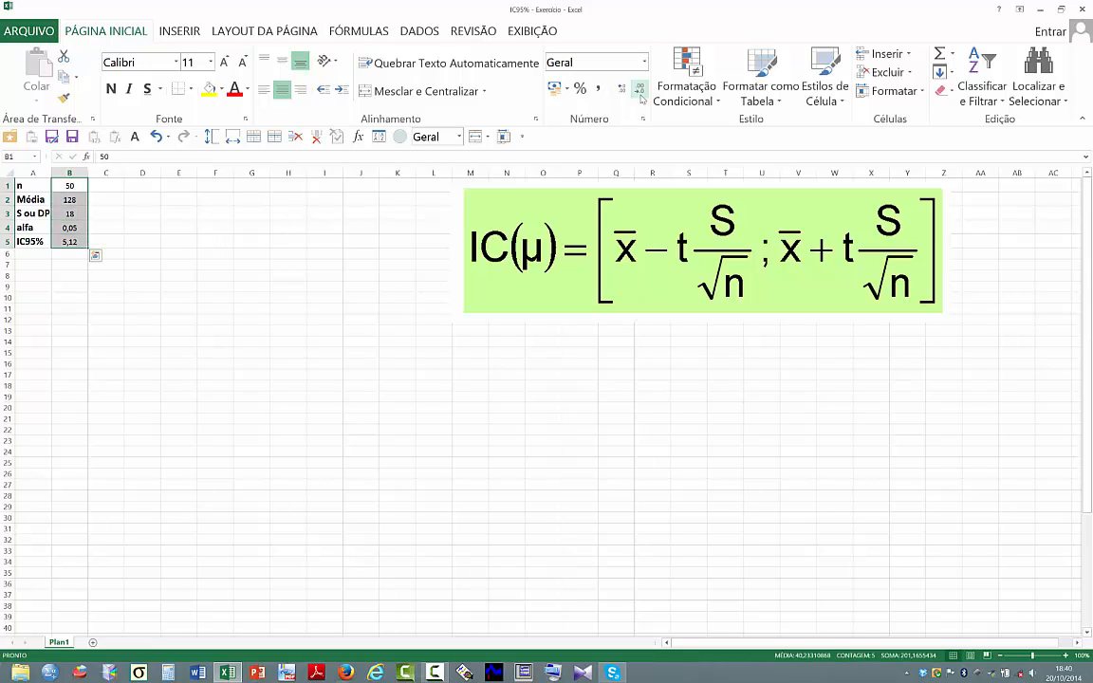
click(226, 64)
click(226, 64)
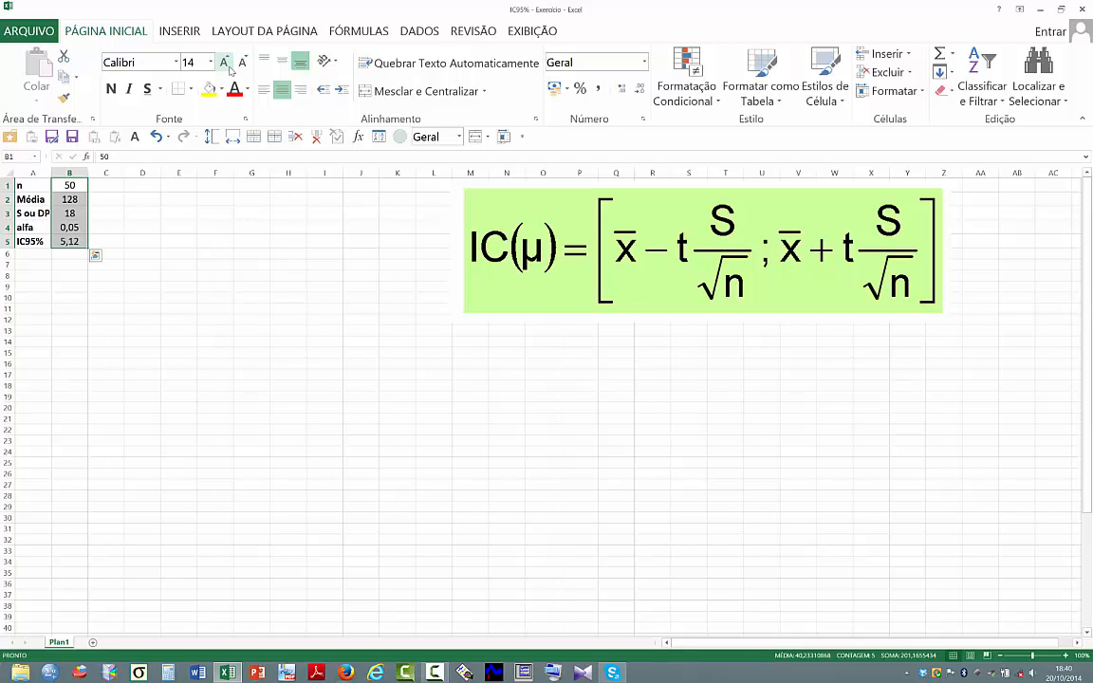
Step: Enter the interval limit labels L1 in C4 and L2 in D4
key(Right)
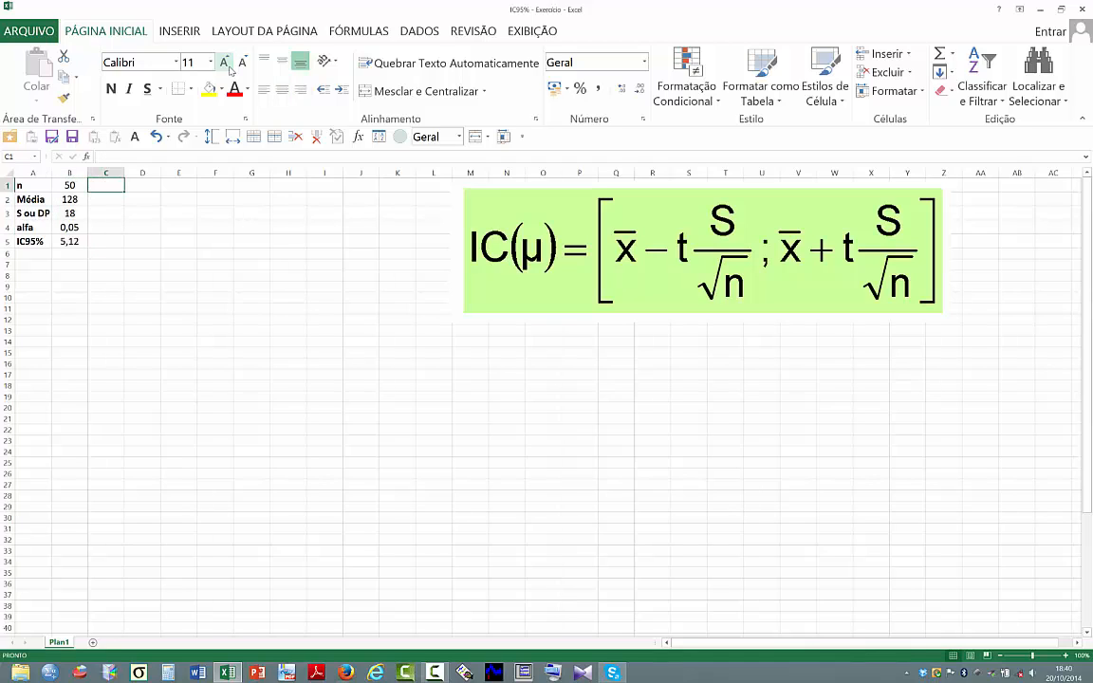
key(Down)
key(Down)
key(Down)
key(Down)
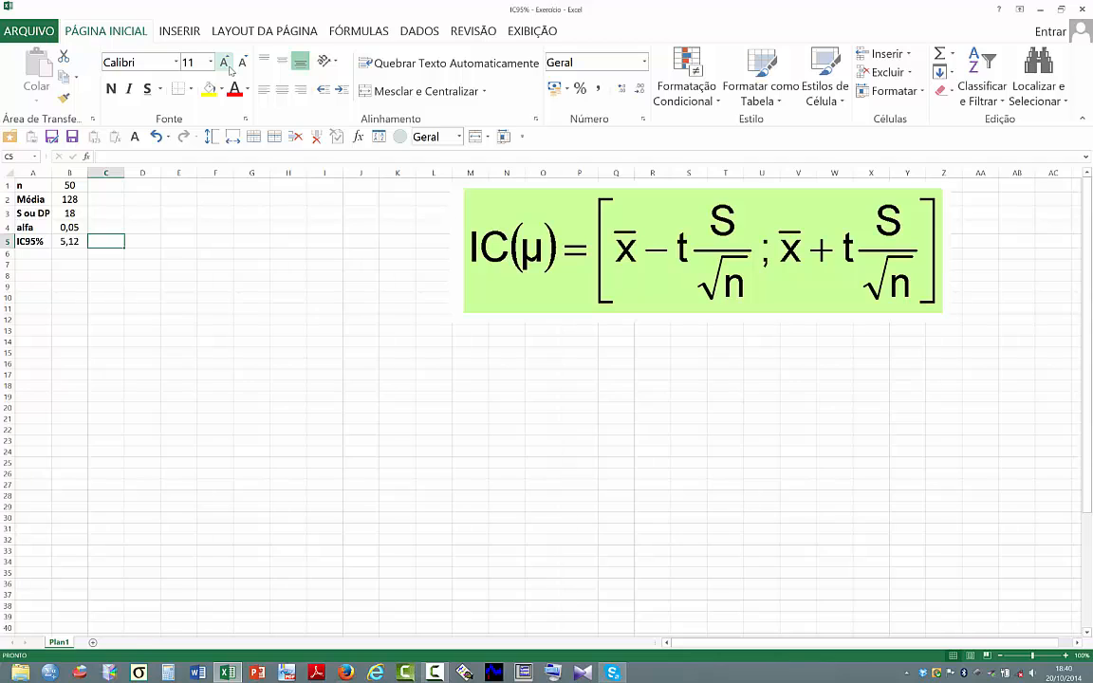
key(Up)
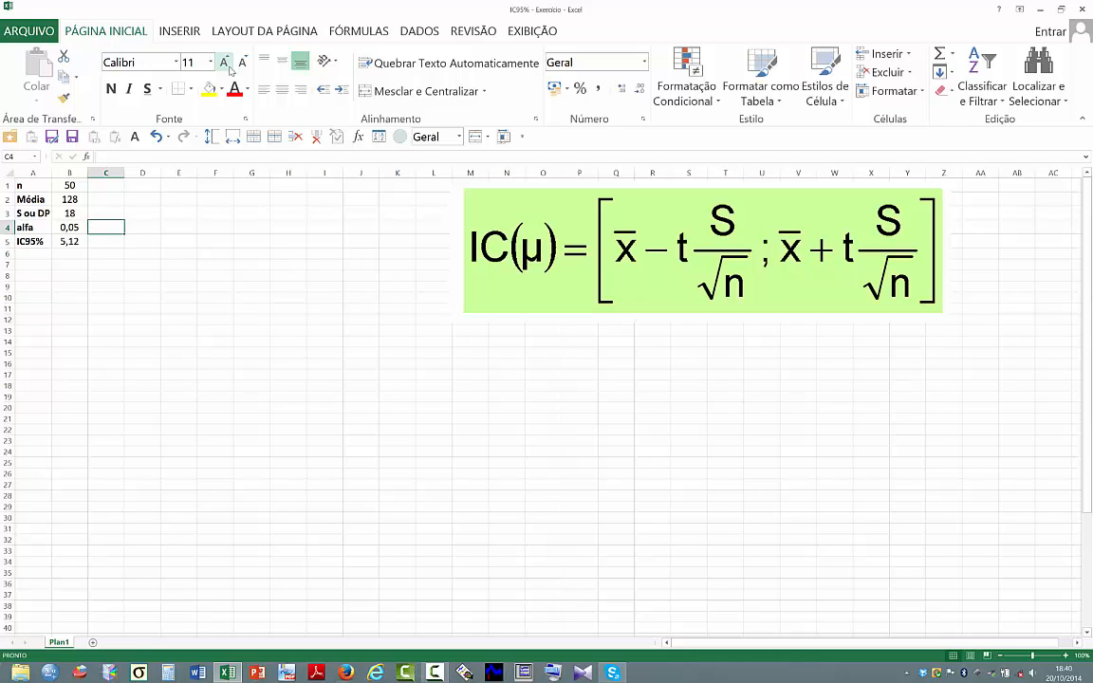
text(L1)
key(Right)
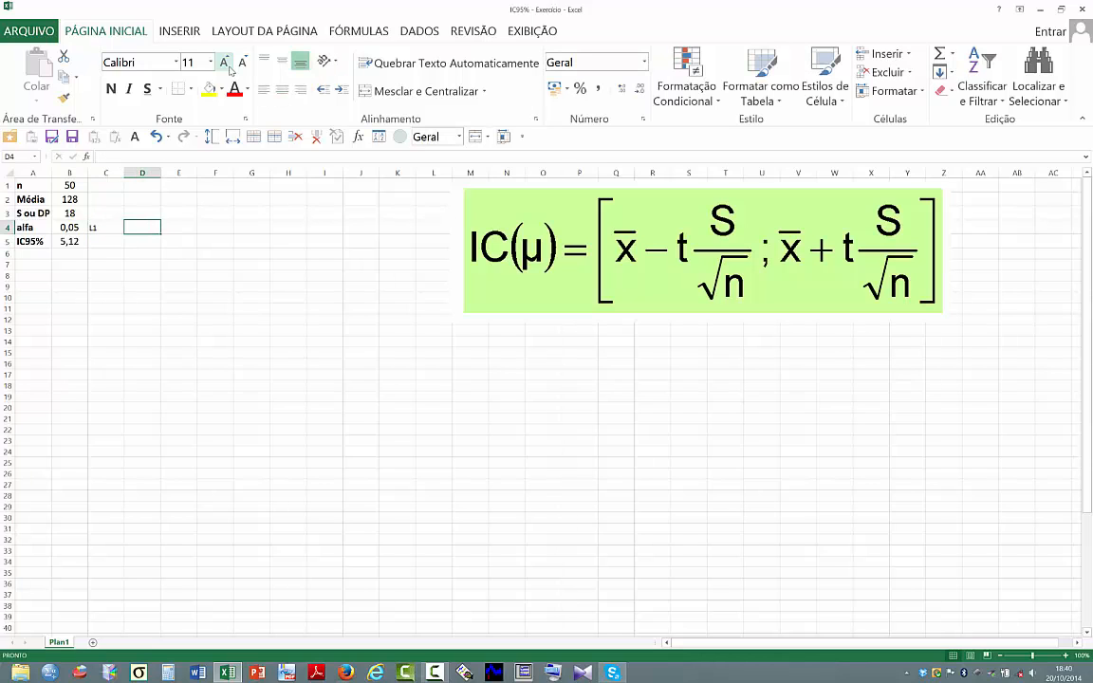
text(L2)
key(Return)
Step: Center the L1 and L2 labels in C4:D4 horizontally and vertically and enlarge their font to 14
key(Up)
key(Left)
key(shift+Right)
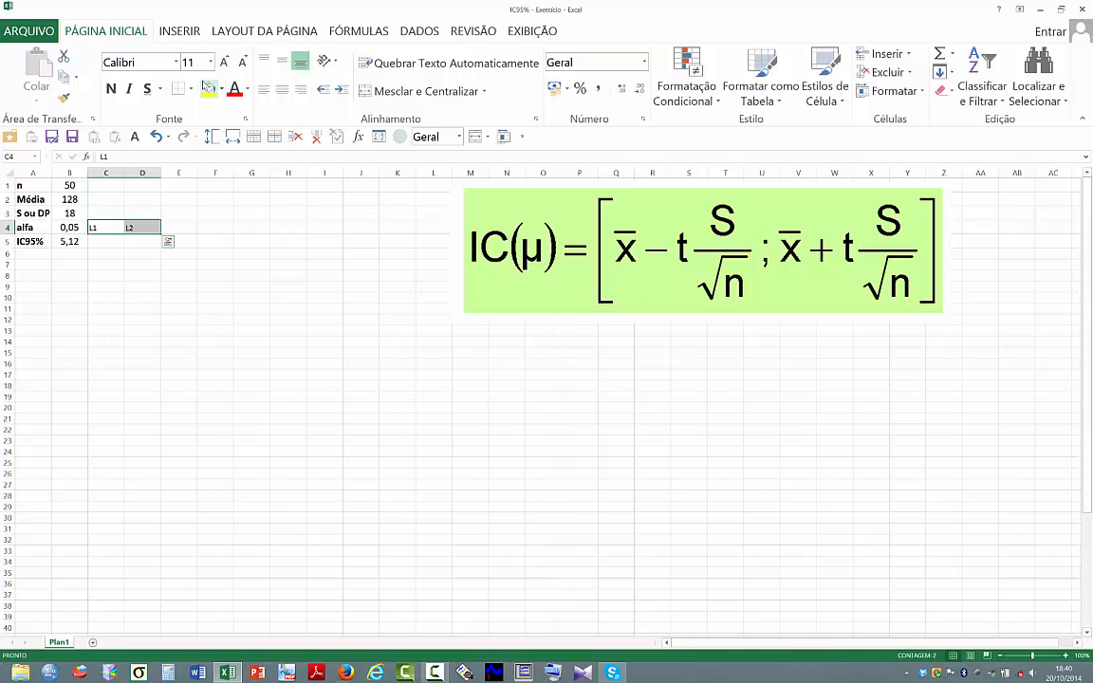
click(282, 89)
click(285, 63)
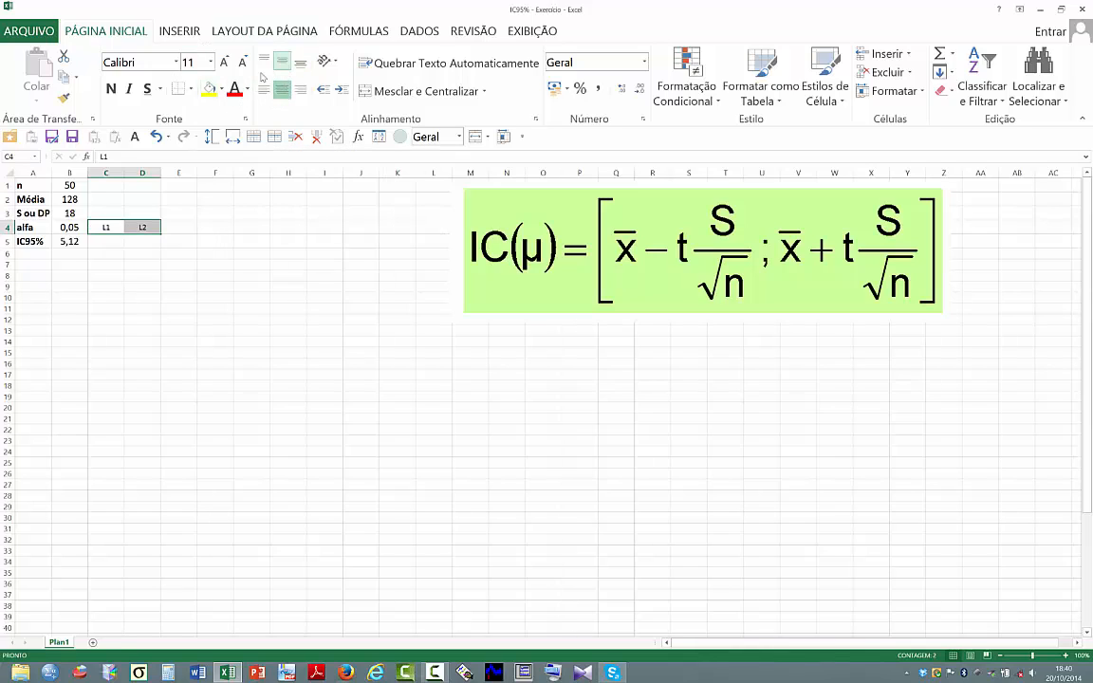
click(225, 62)
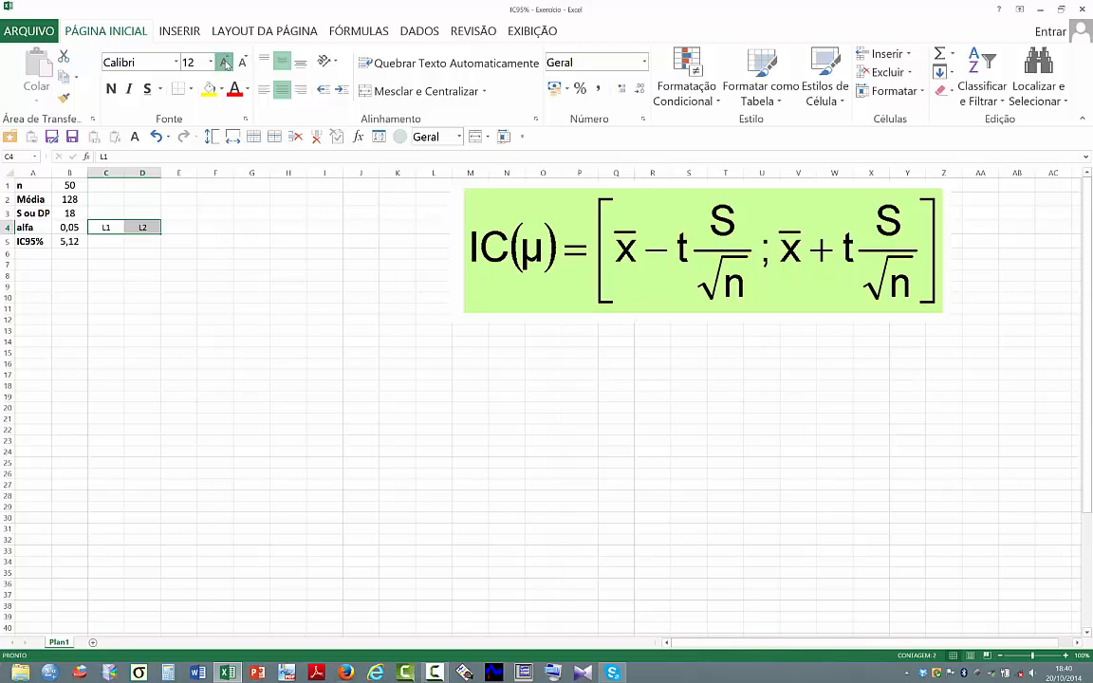
click(225, 63)
Step: Calculate the lower limit in C5, below L1, with the formula =B2-B5
key(Down)
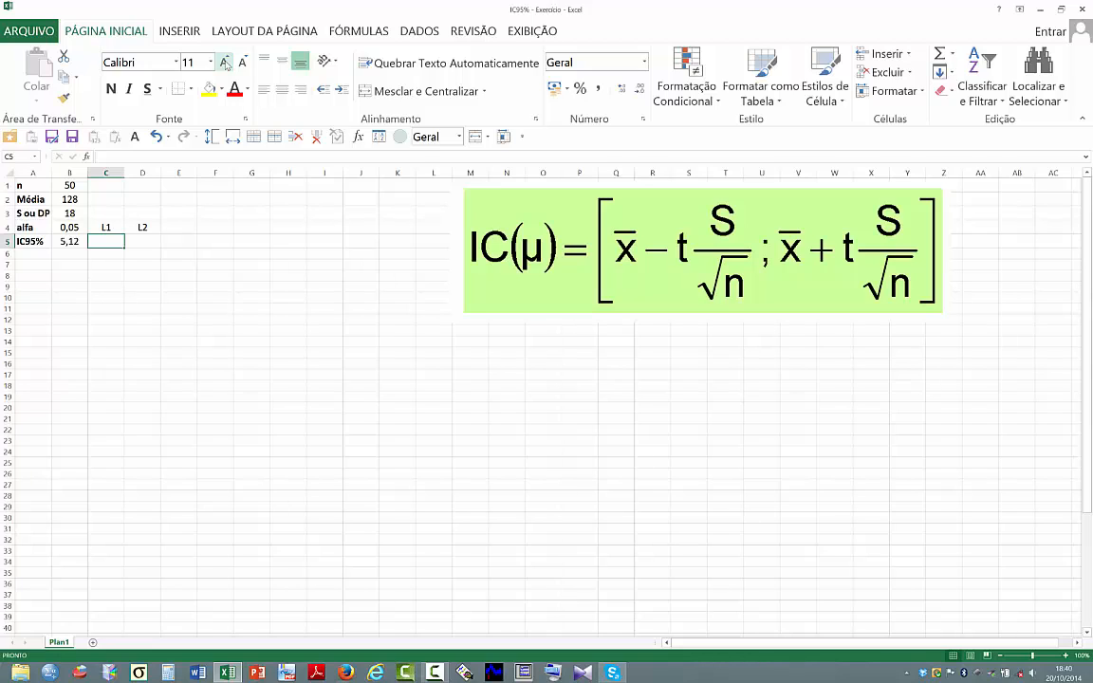
text(=)
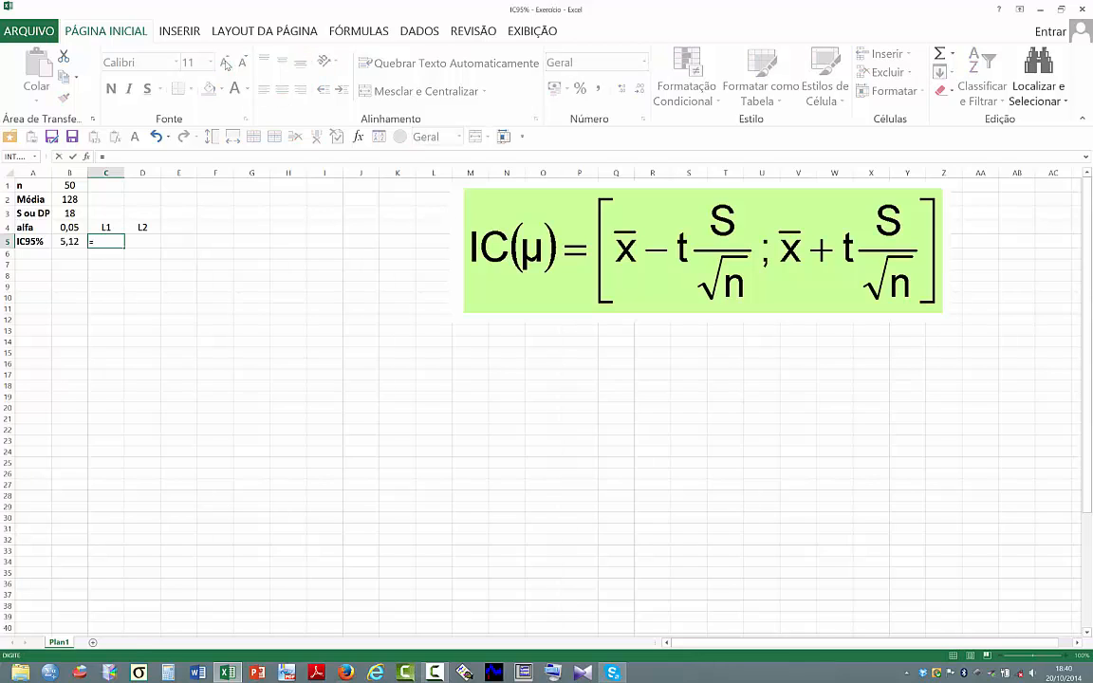
click(74, 199)
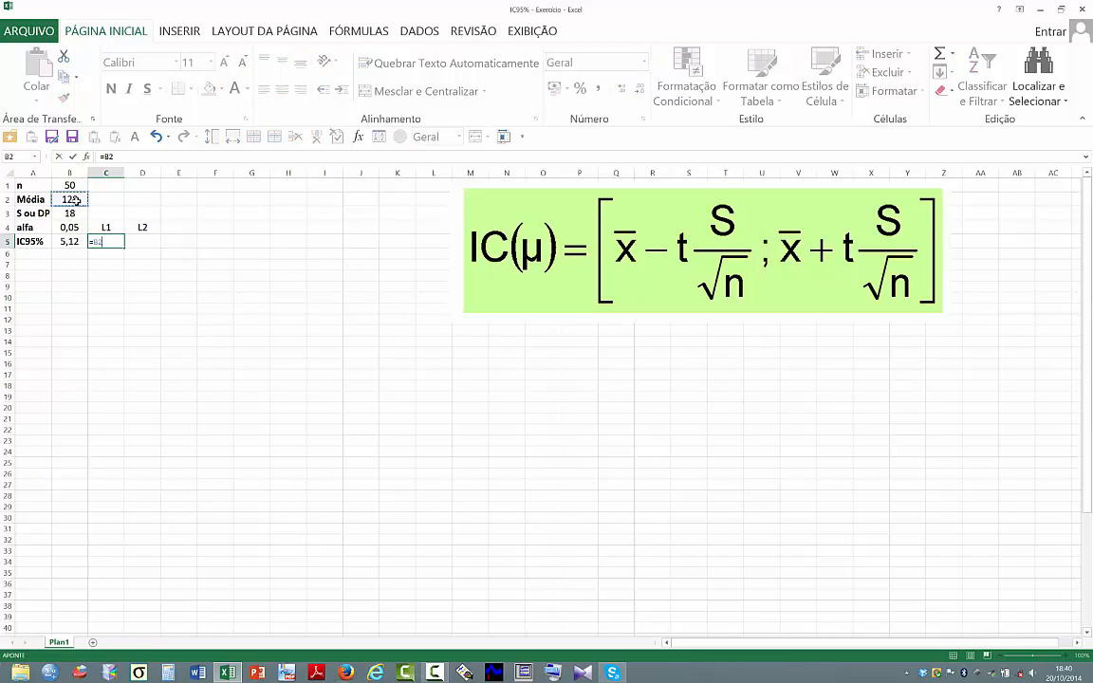
text(-)
click(75, 242)
key(Return)
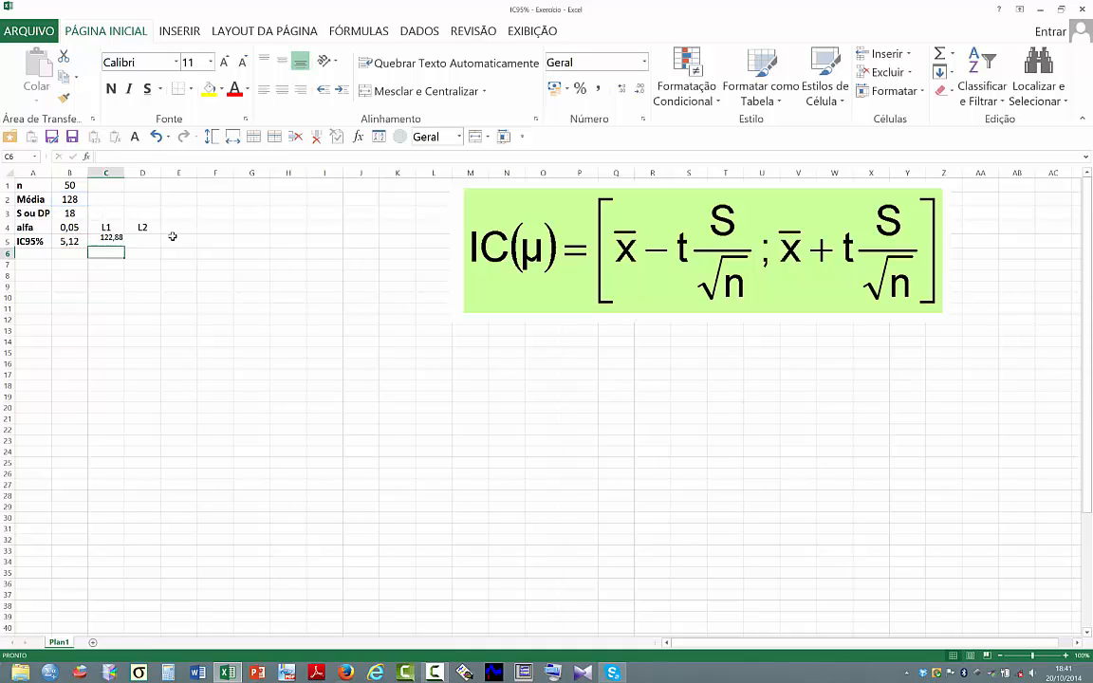
Step: Show the lower limit in C5 without decimal places and center it horizontally
key(Up)
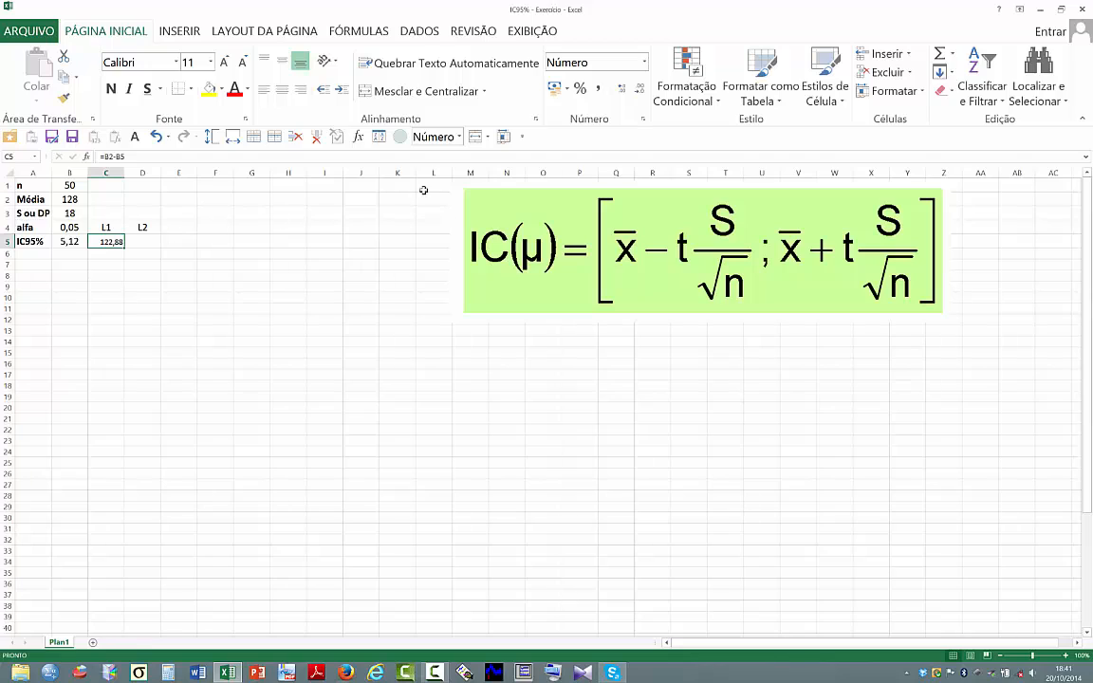
click(638, 90)
click(639, 90)
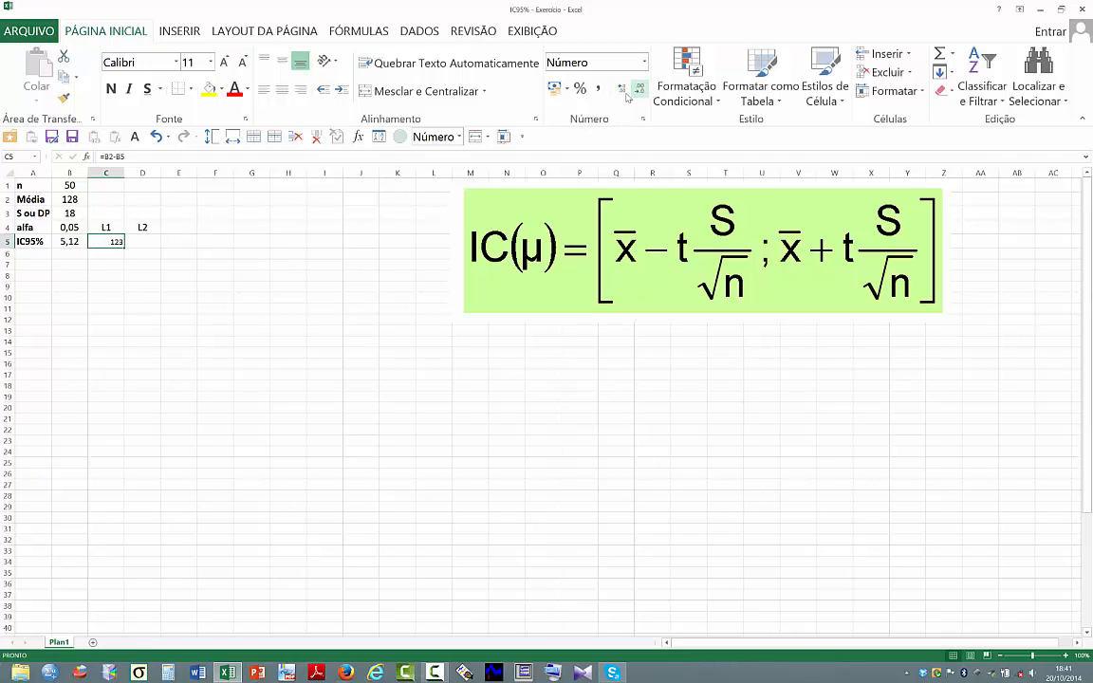
click(282, 91)
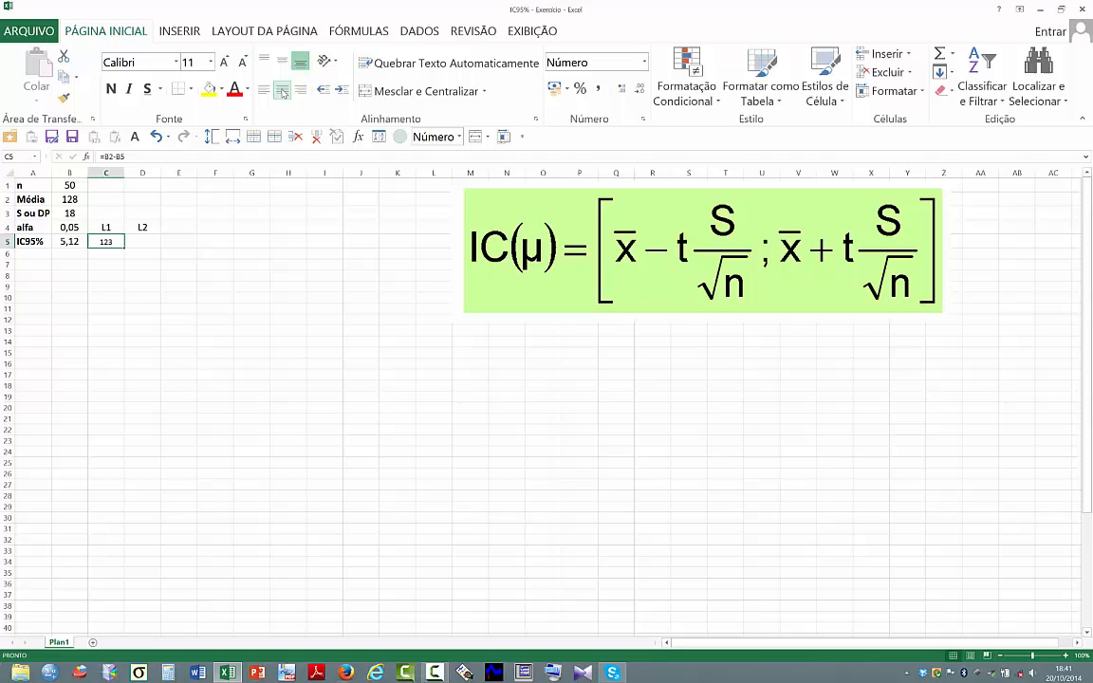
Step: Make the lower limit in C5 bold at font size 14 and copy its formatting to D5
click(224, 63)
click(224, 63)
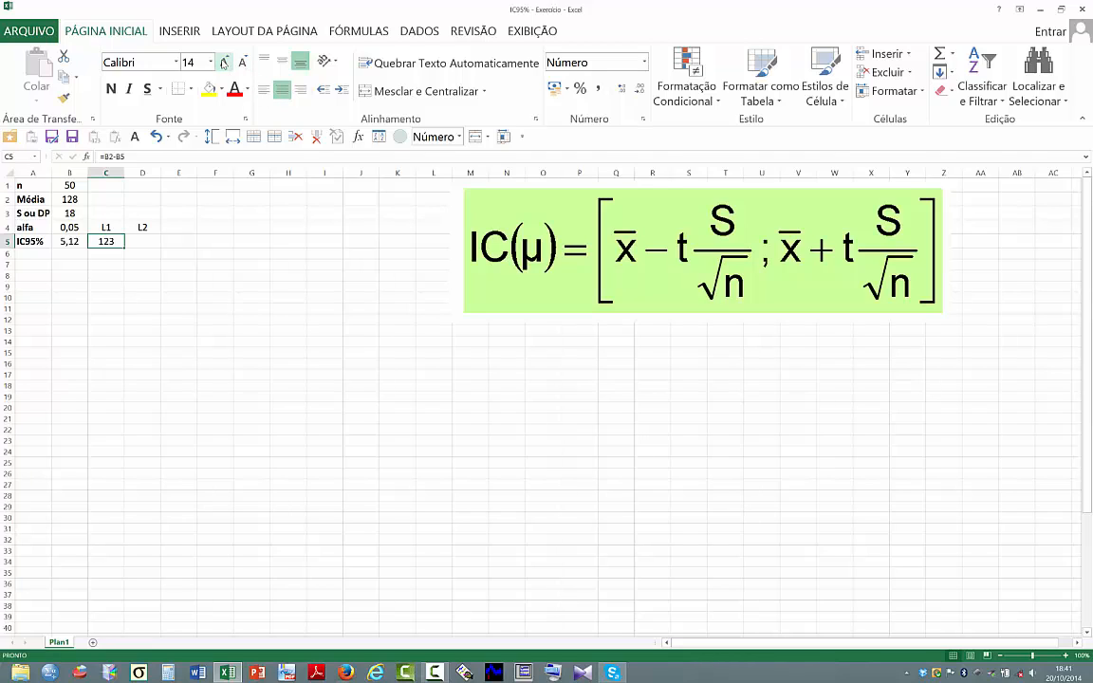
key(ctrl+n)
click(63, 98)
click(143, 242)
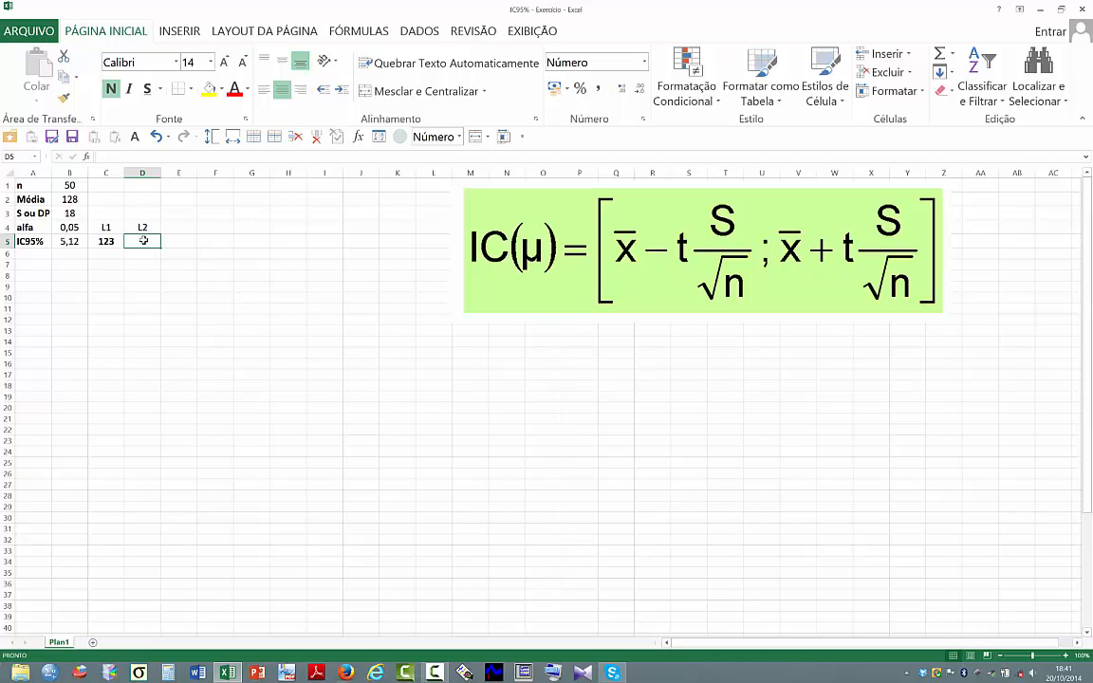
Step: Calculate the upper limit in D5, below L2, with the formula =B2+B5
text(=)
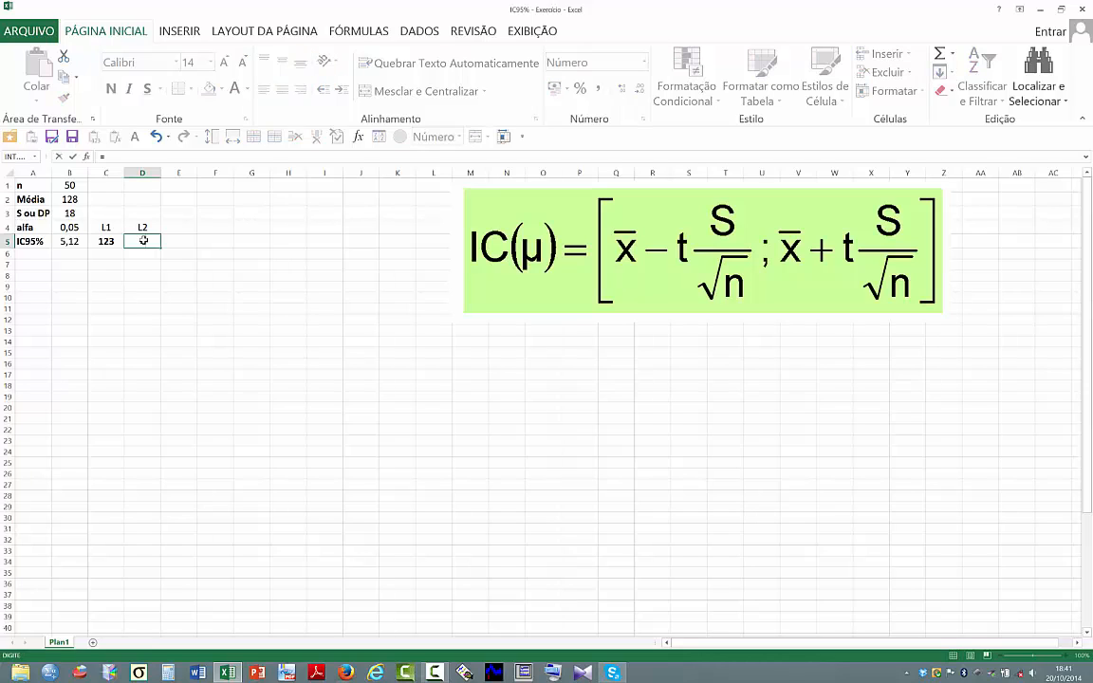
click(74, 199)
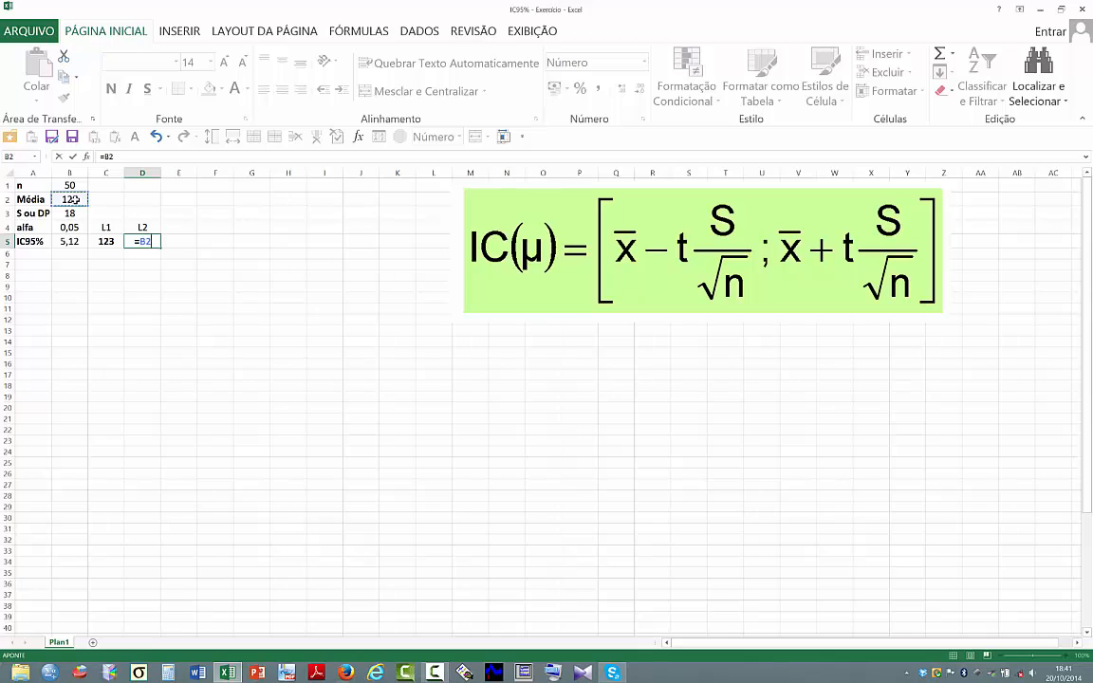
click(71, 242)
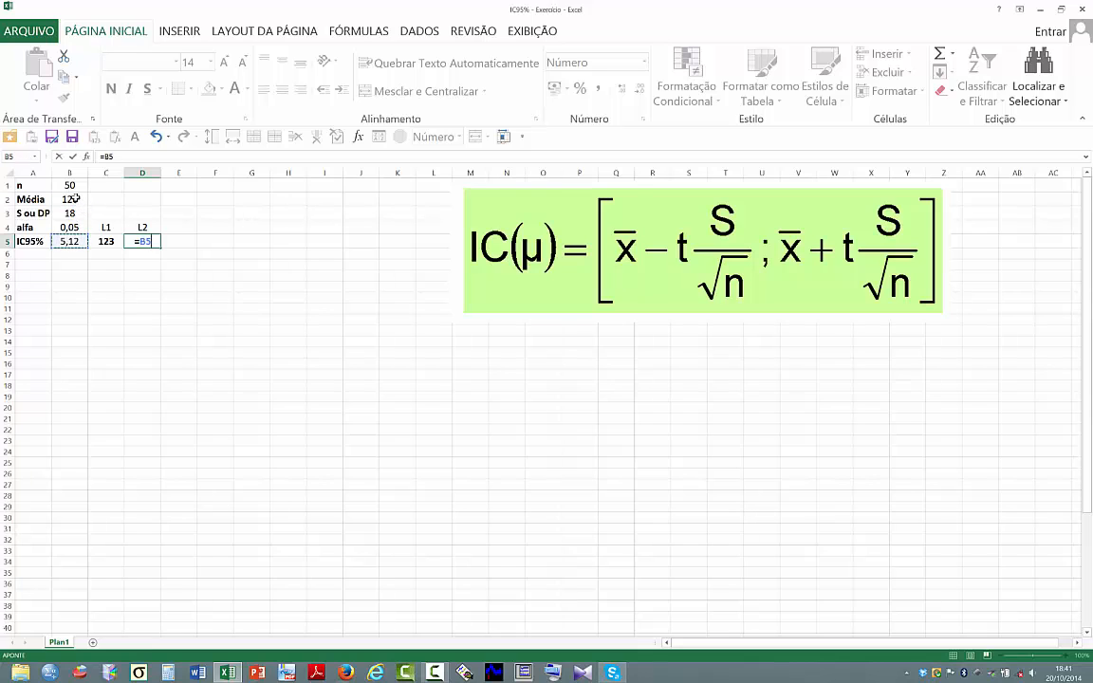
click(75, 197)
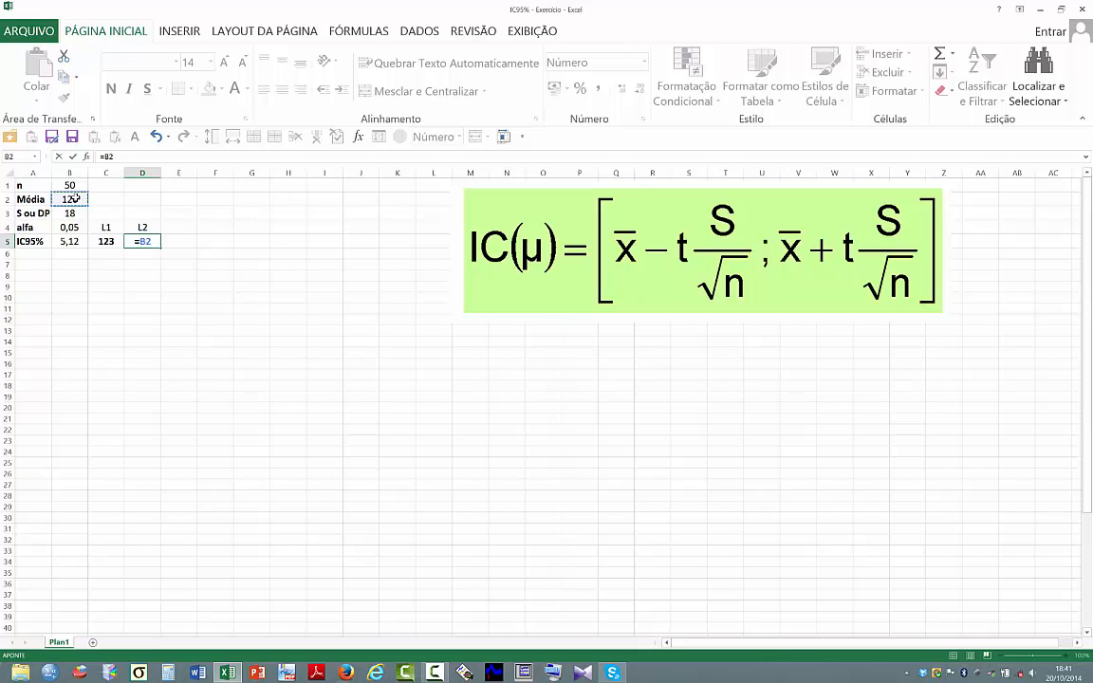
text(+)
click(77, 241)
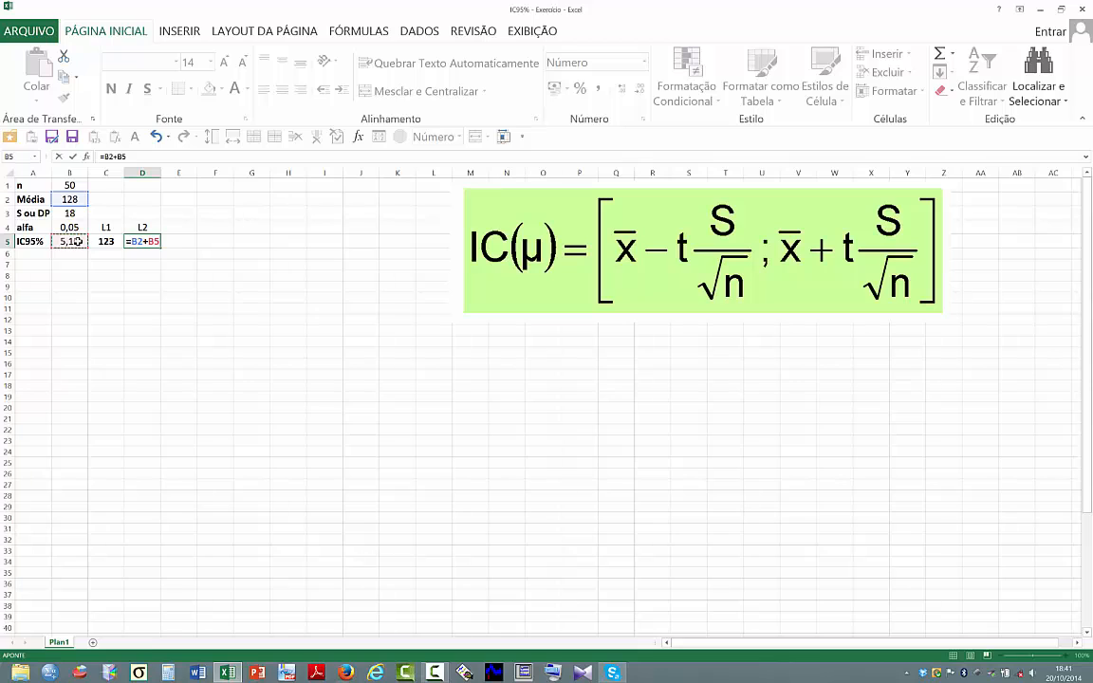
key(Return)
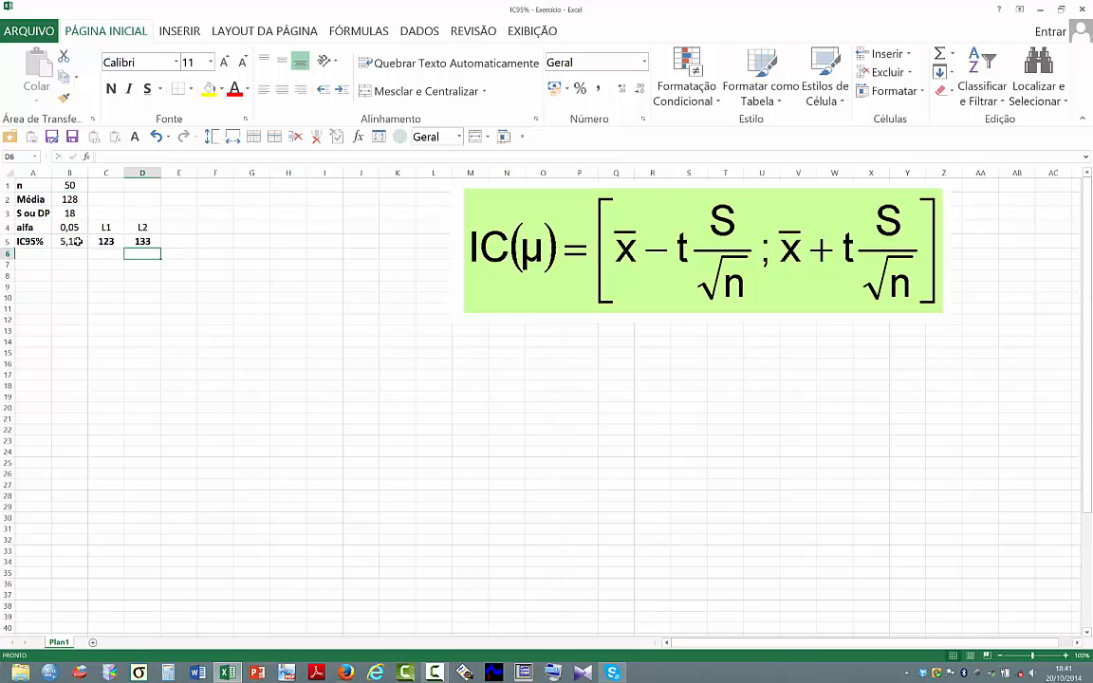
key(Up)
key(Left)
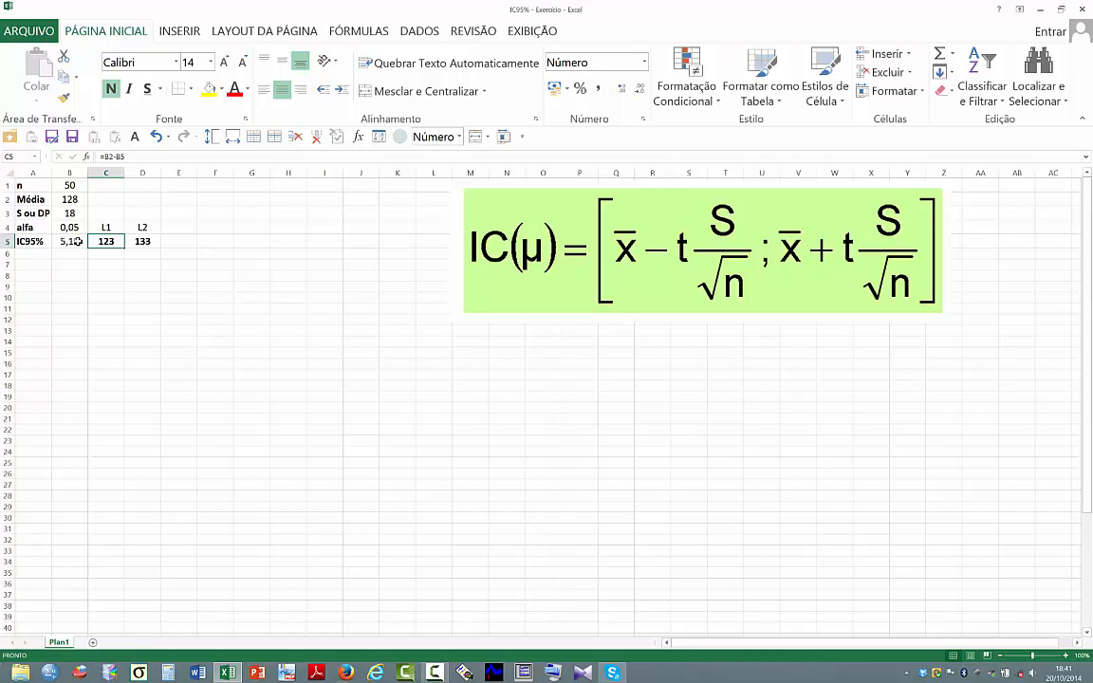
key(Down)
key(Down)
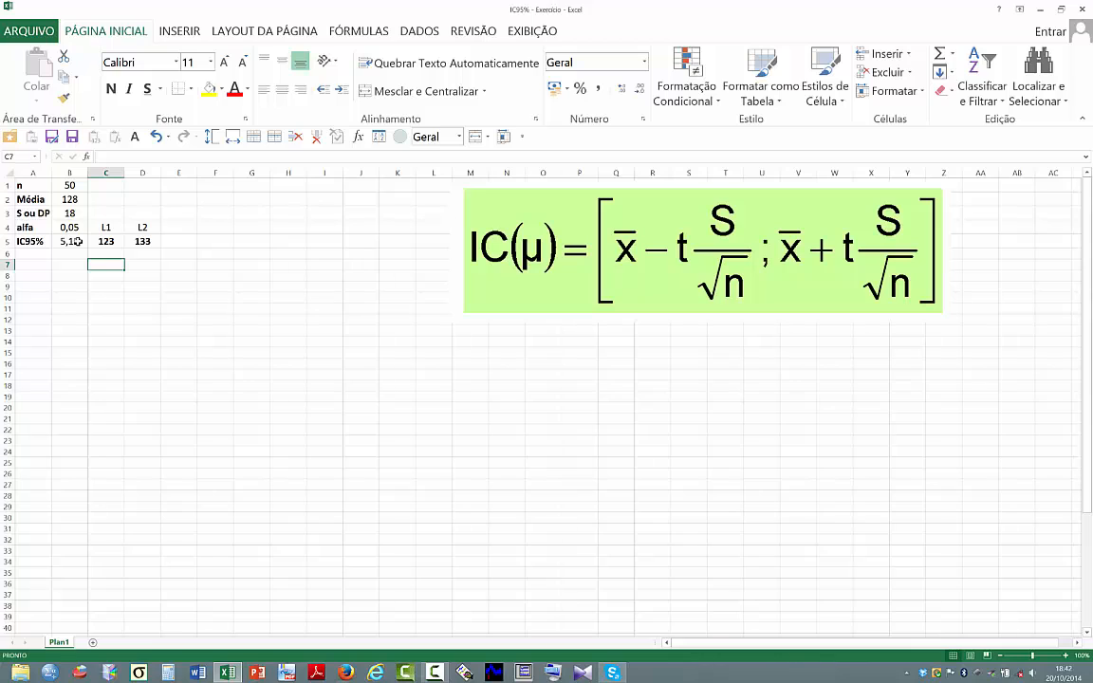
Step: Copy the formatting of the first calculation block, A1:D5, to the block starting at A7
key(ctrl+Home)
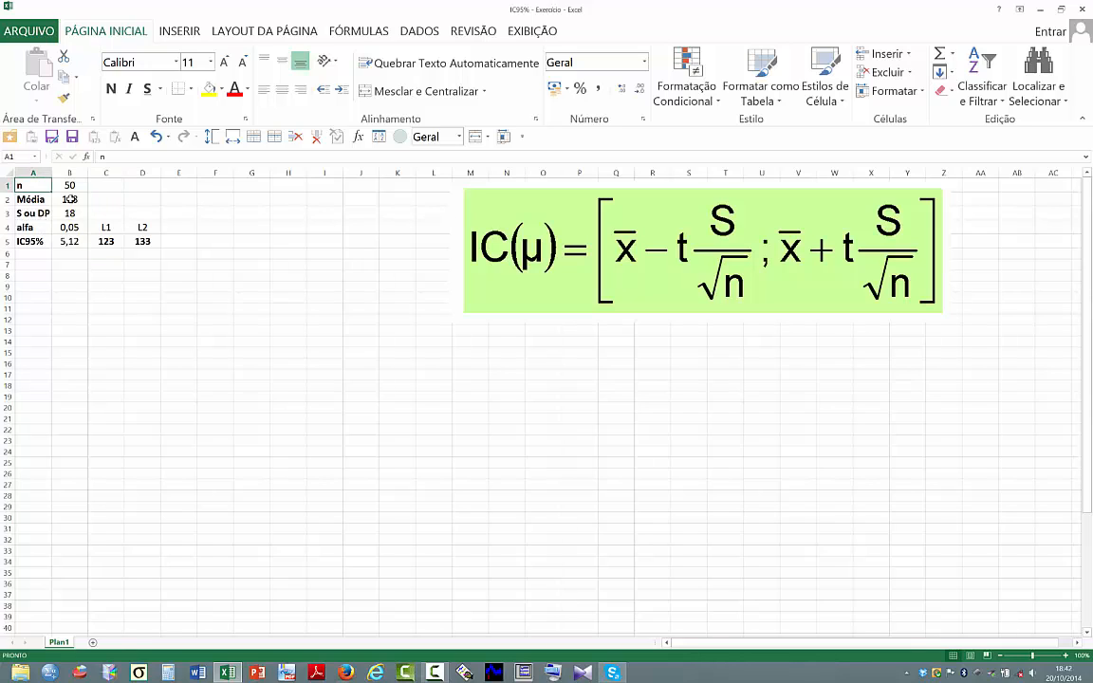
drag(34, 185, 150, 239)
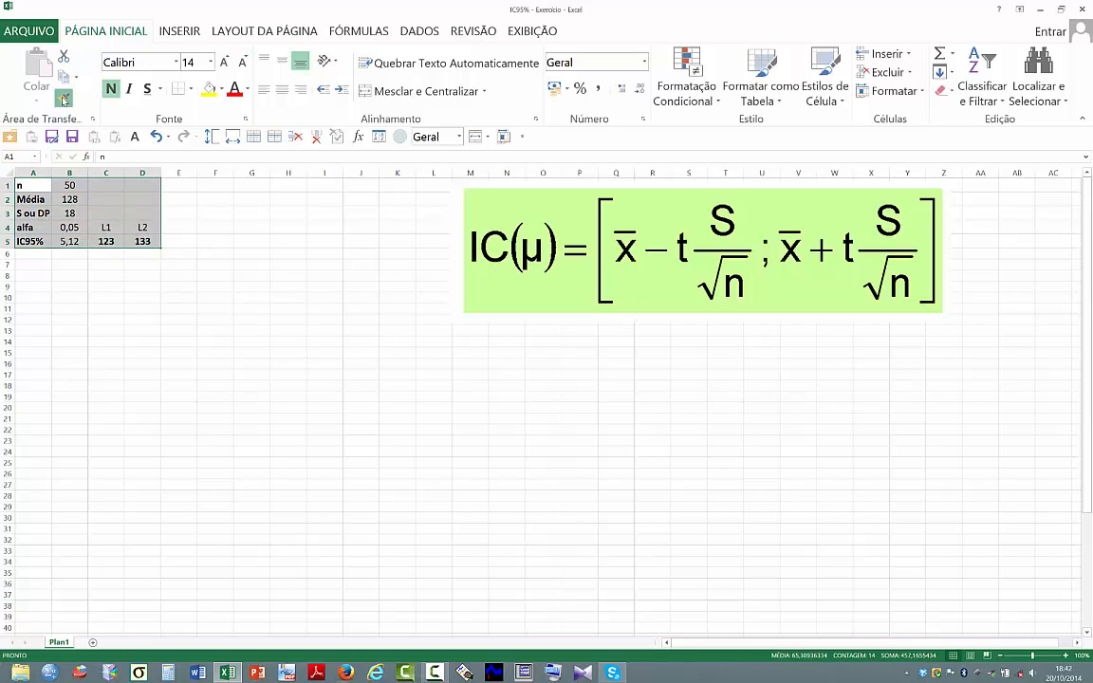
click(64, 99)
click(31, 265)
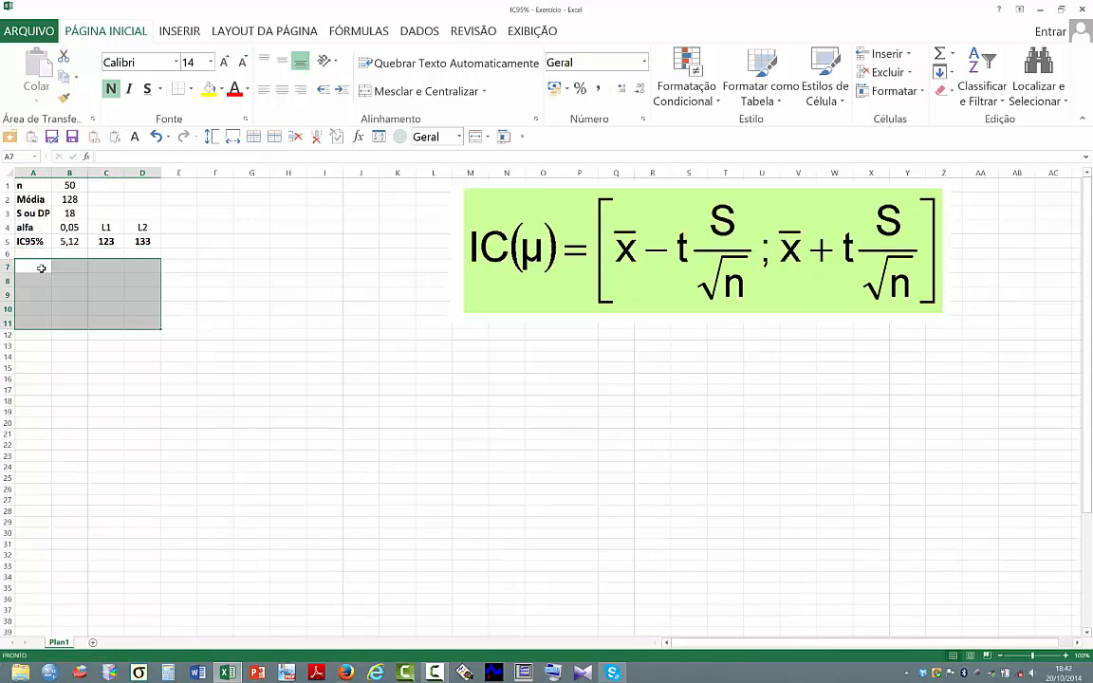
Step: Start a second data set in A7:B8 with n of 50 and Média of 118
double_click(41, 266)
text(n)
key(Tab)
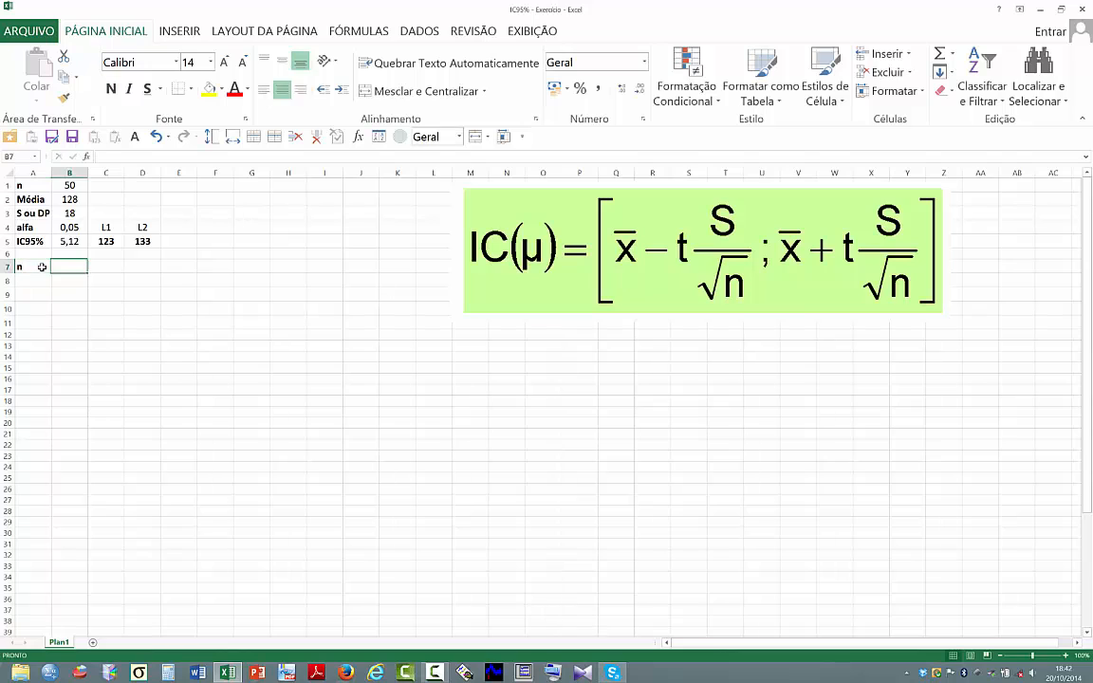
text(50)
key(Return)
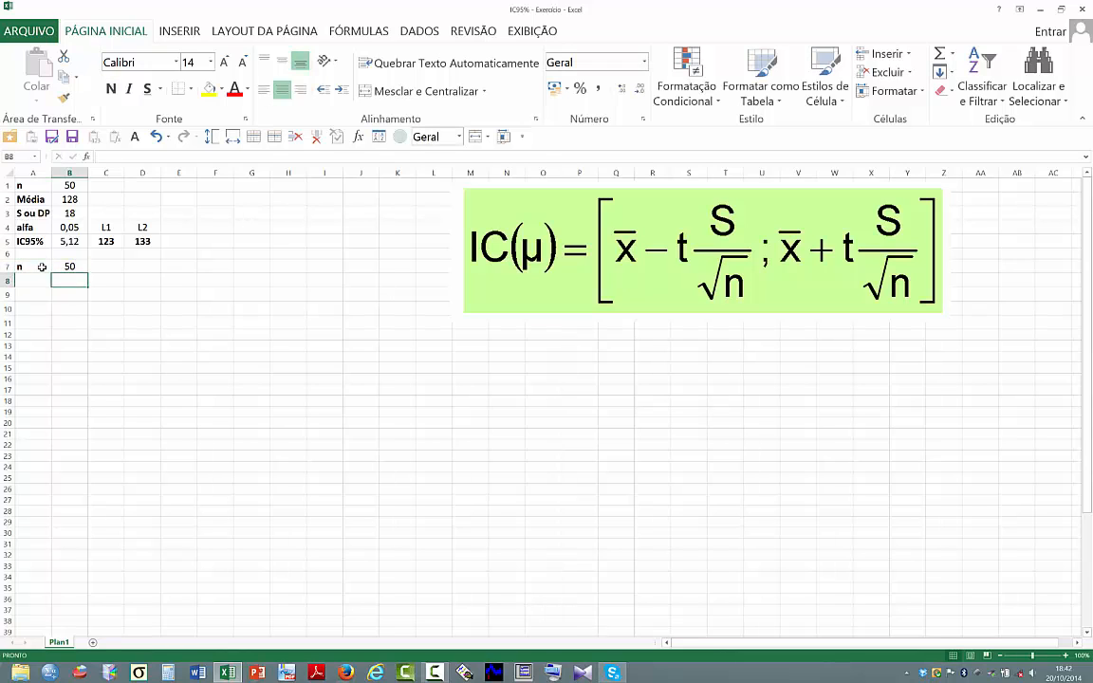
text(Média)
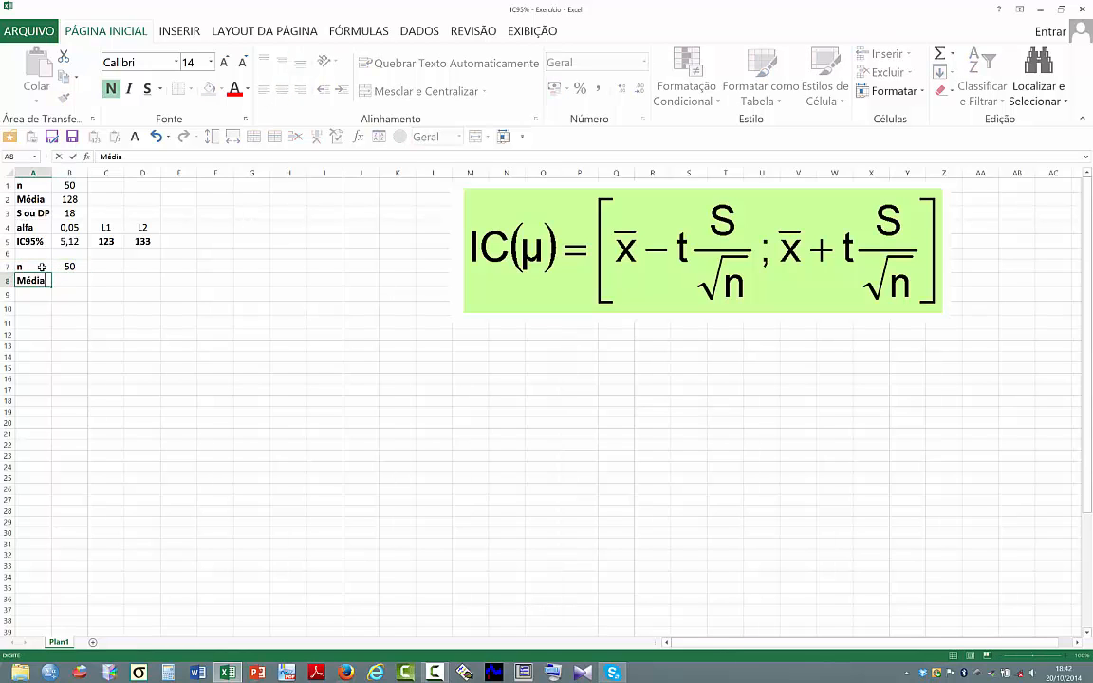
key(Tab)
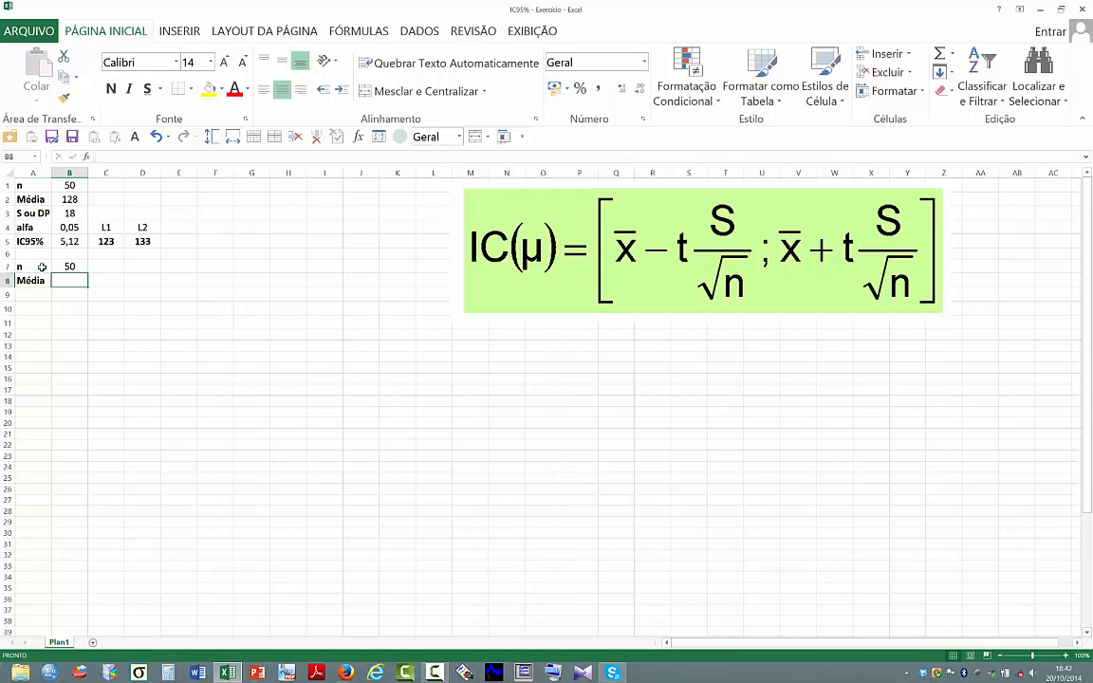
text(118)
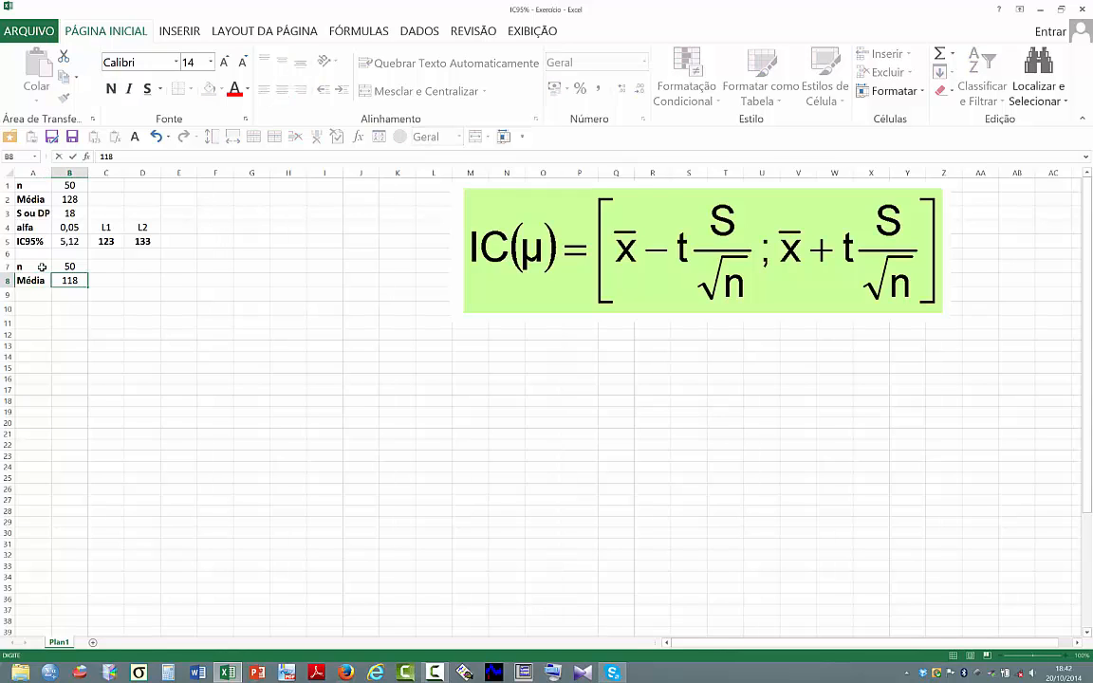
key(Return)
Step: Add S ou DP with value 18 and alfa with value 0,05 to the second data set in A9:B10
text(S)
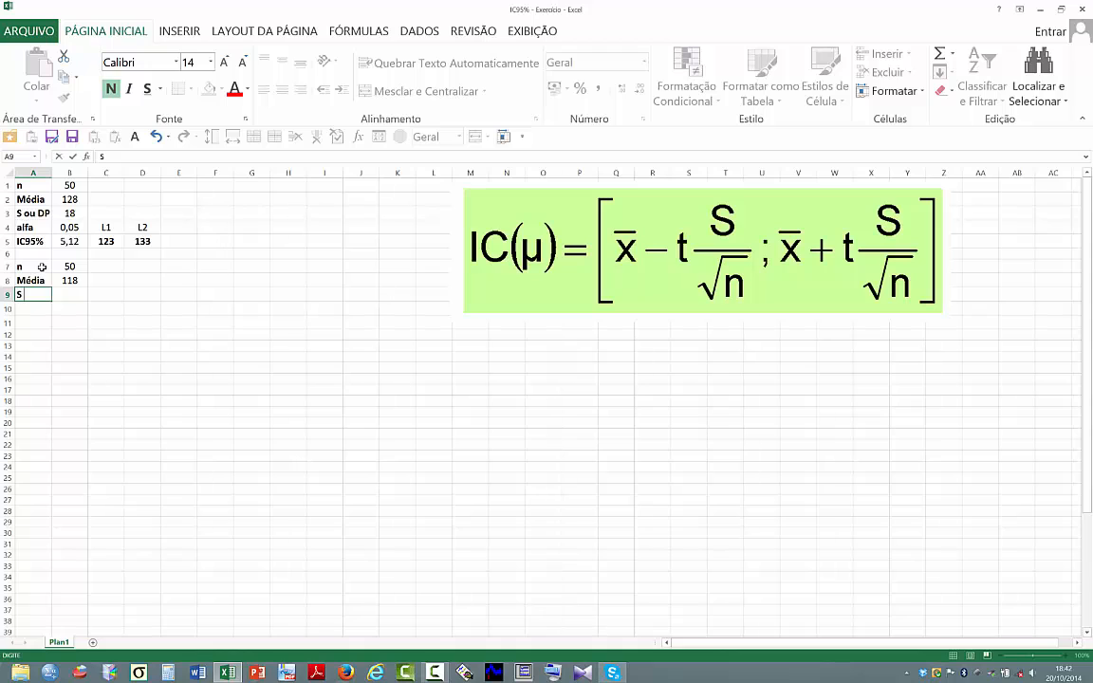
text( ou DP)
key(Tab)
text(18)
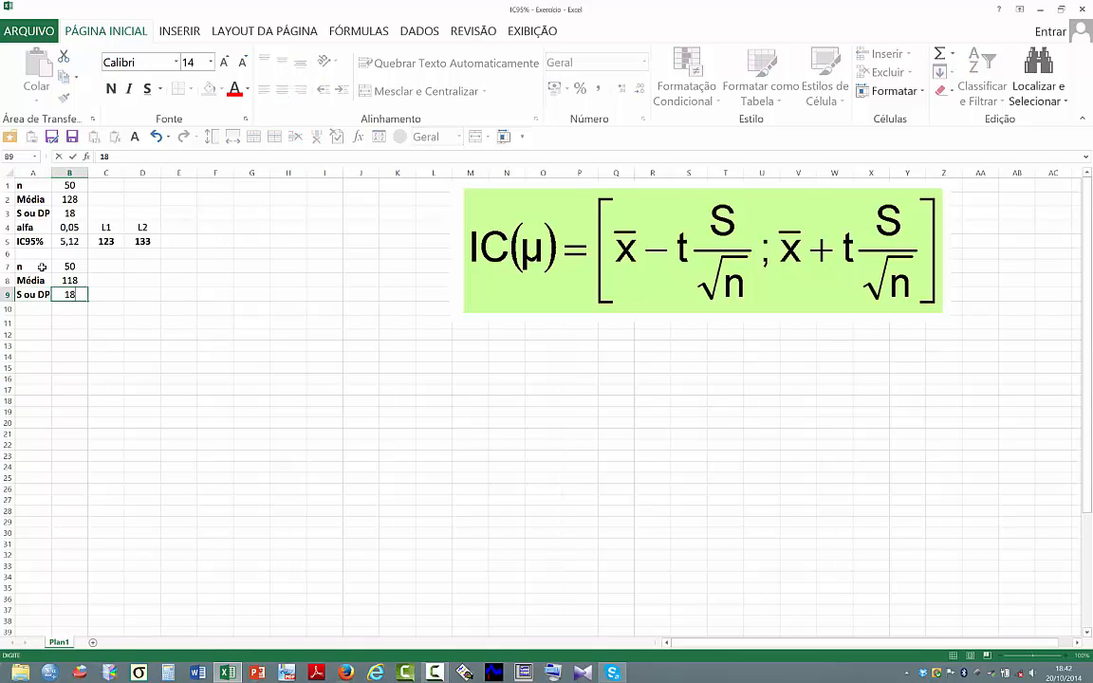
key(Down)
key(Left)
text(alfa)
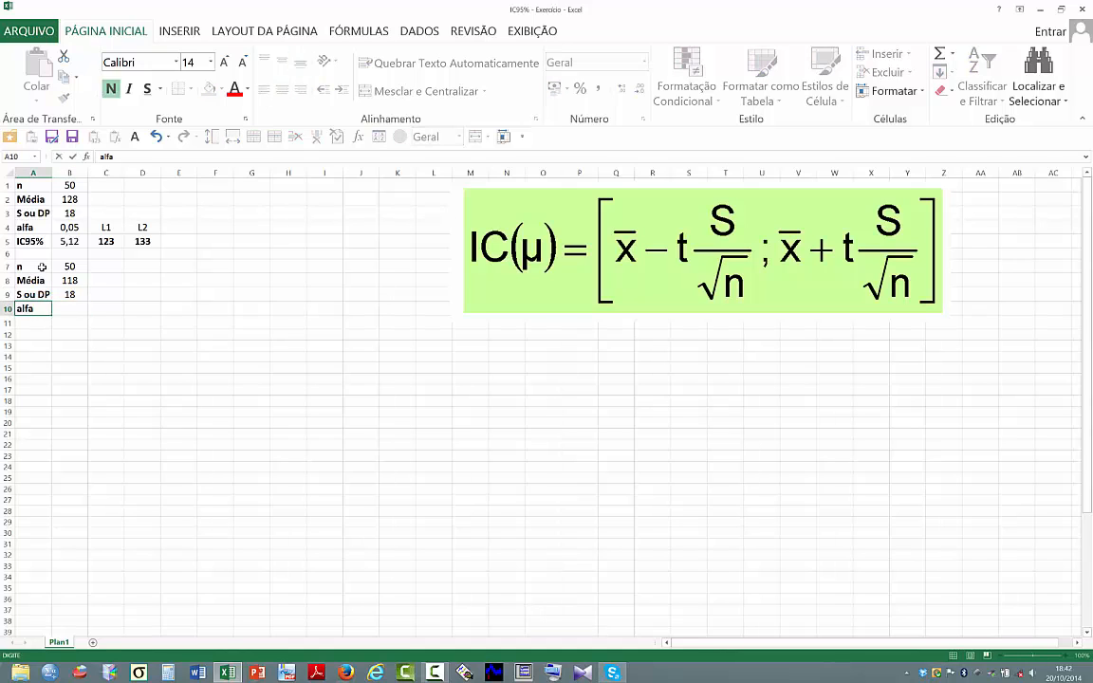
key(Tab)
text(0,05)
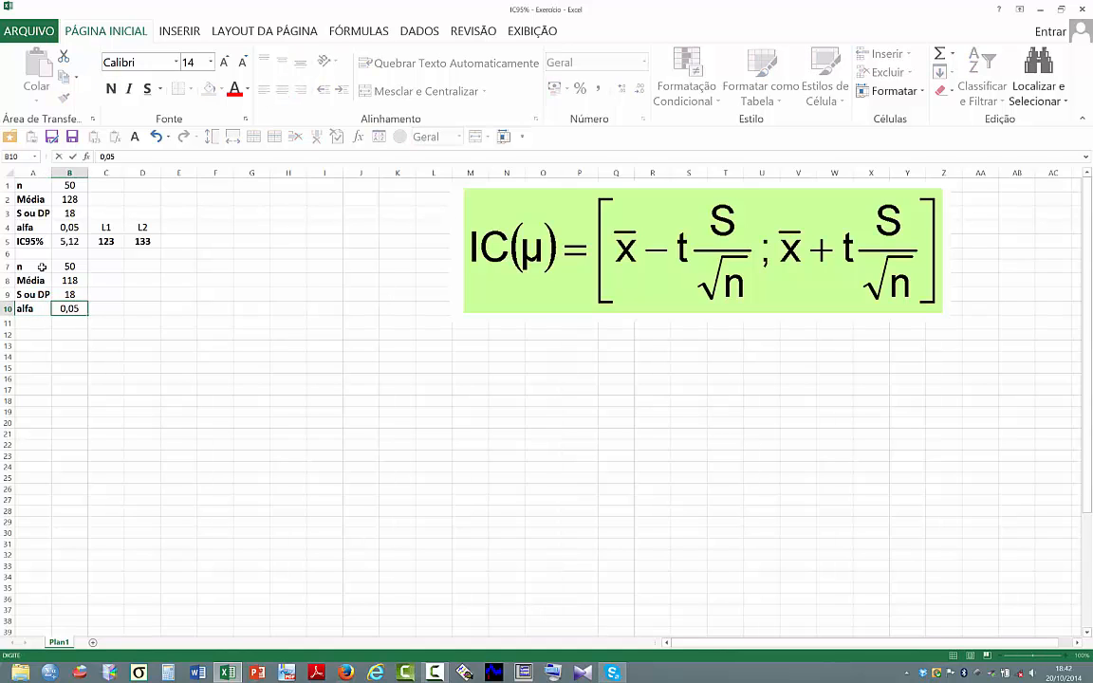
key(Return)
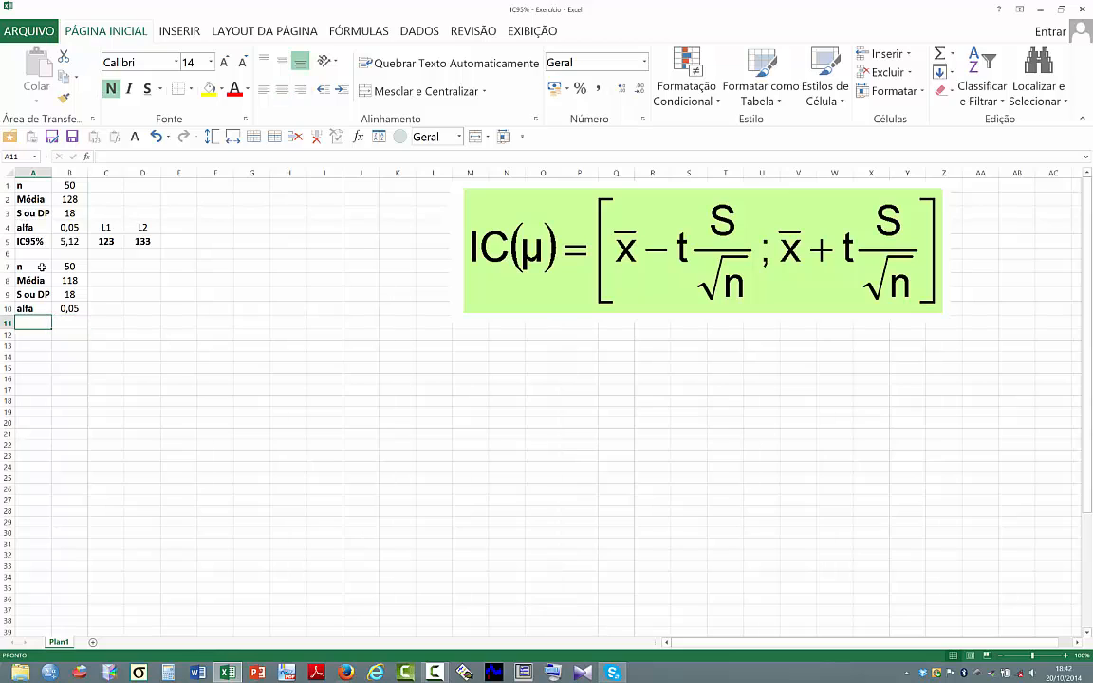
Step: Label A11 as IC95% and calculate the interval in B11 with =INT.CONFIANÇA.T(B10;B9;B7)
text(IC)
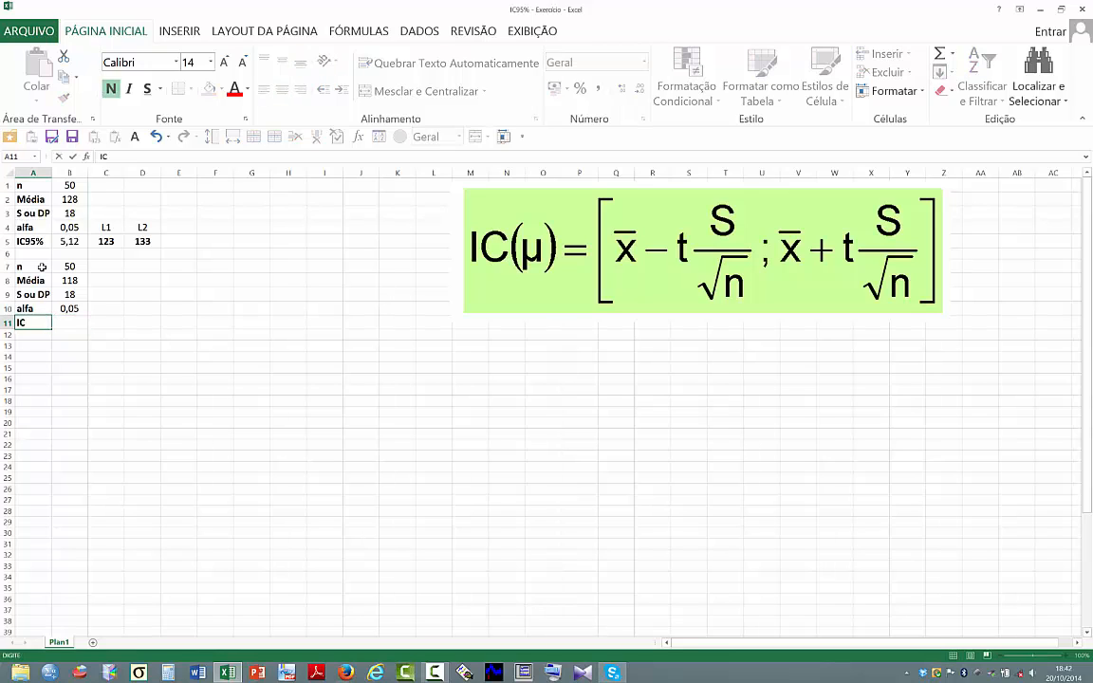
text(95%)
key(Tab)
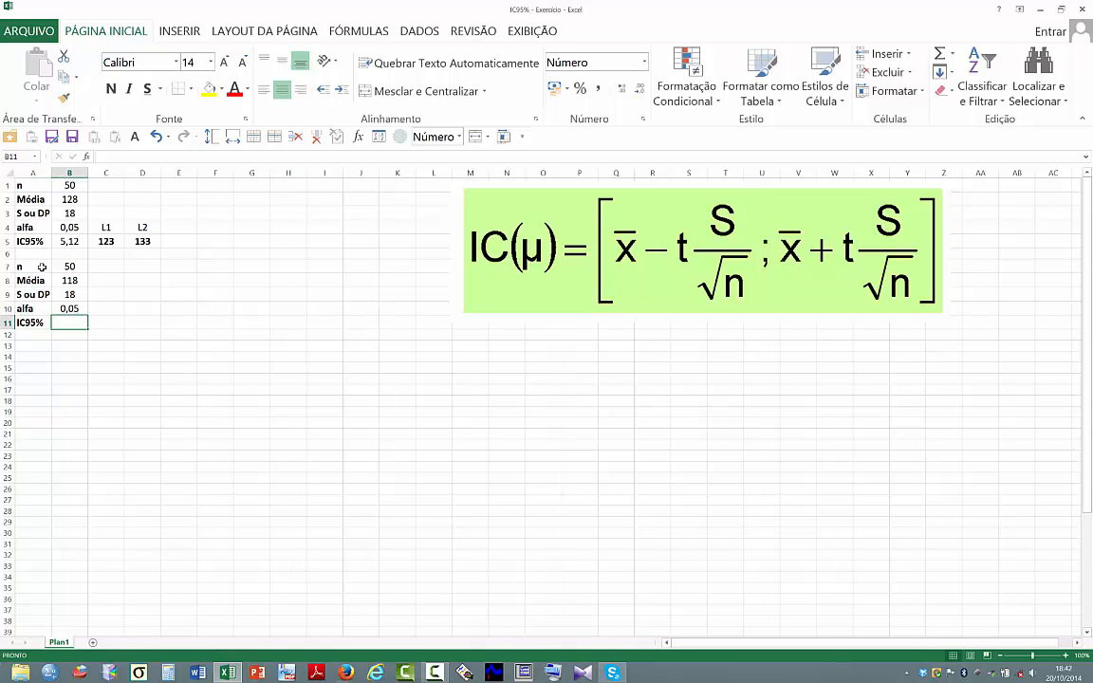
text(=int)
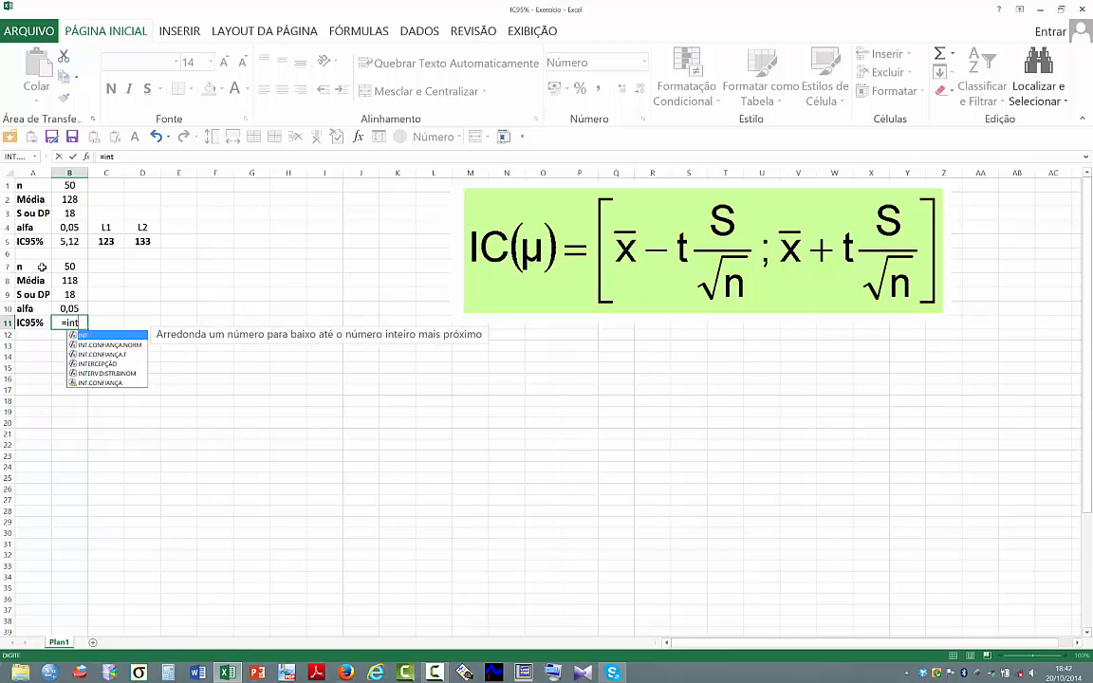
double_click(109, 355)
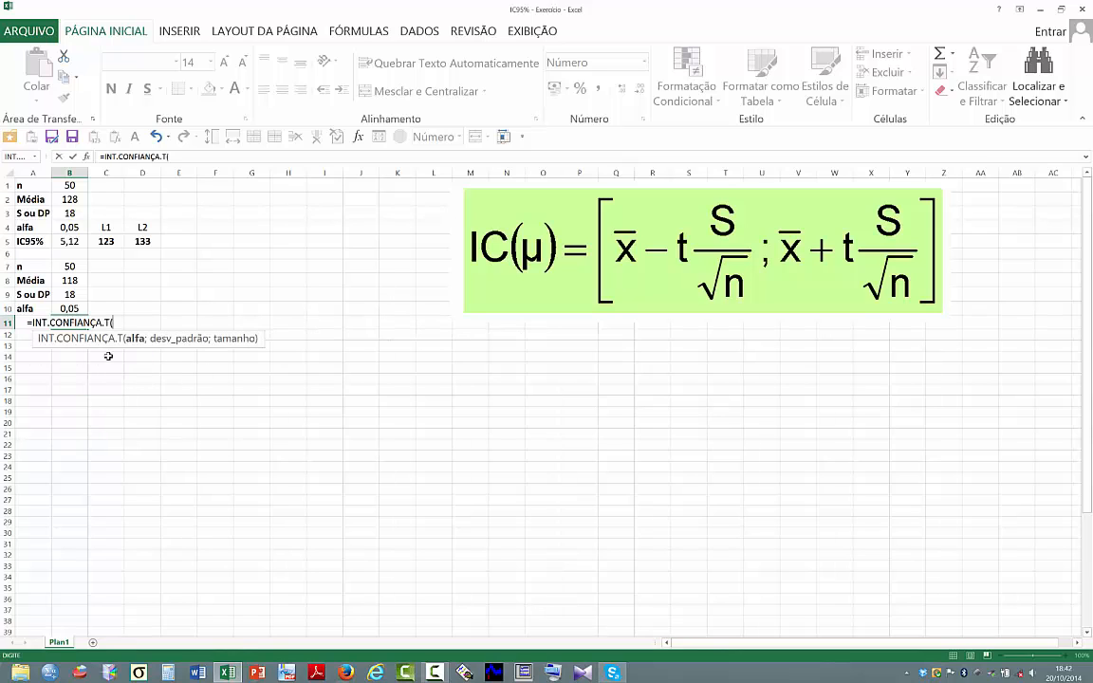
click(72, 308)
text(;)
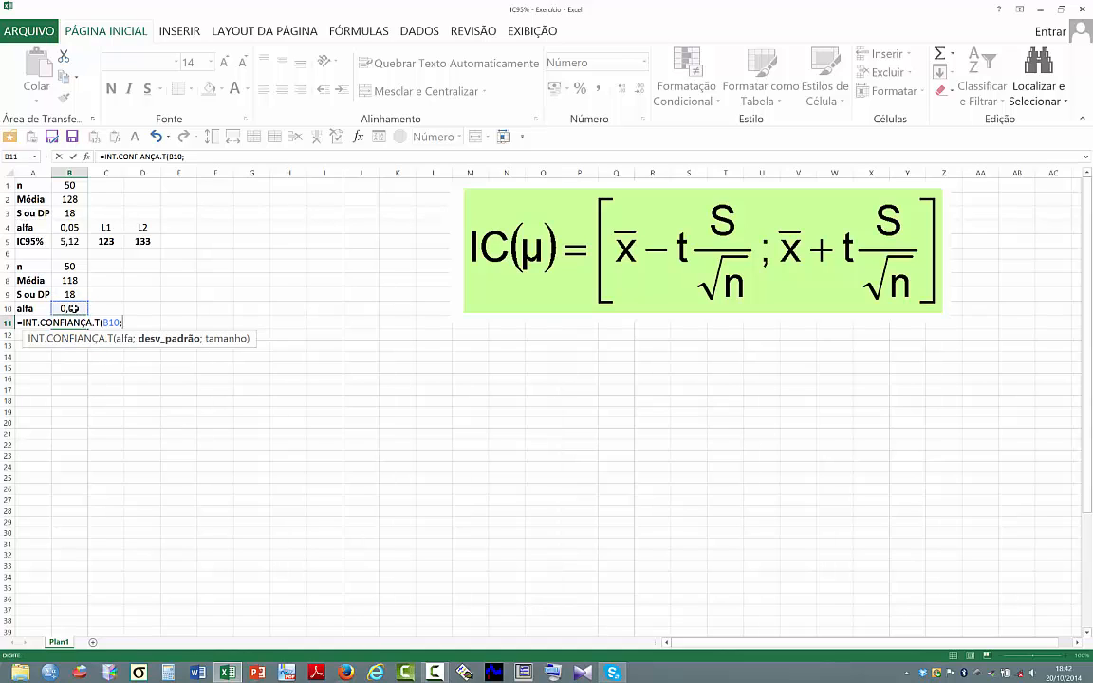
click(82, 293)
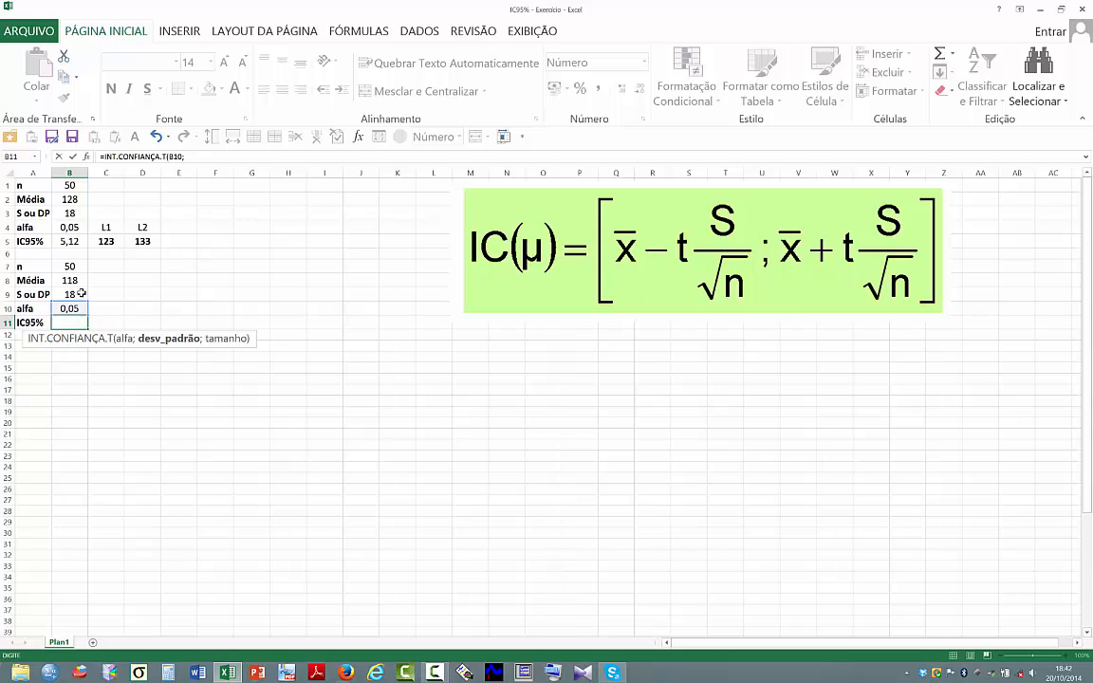
text(;)
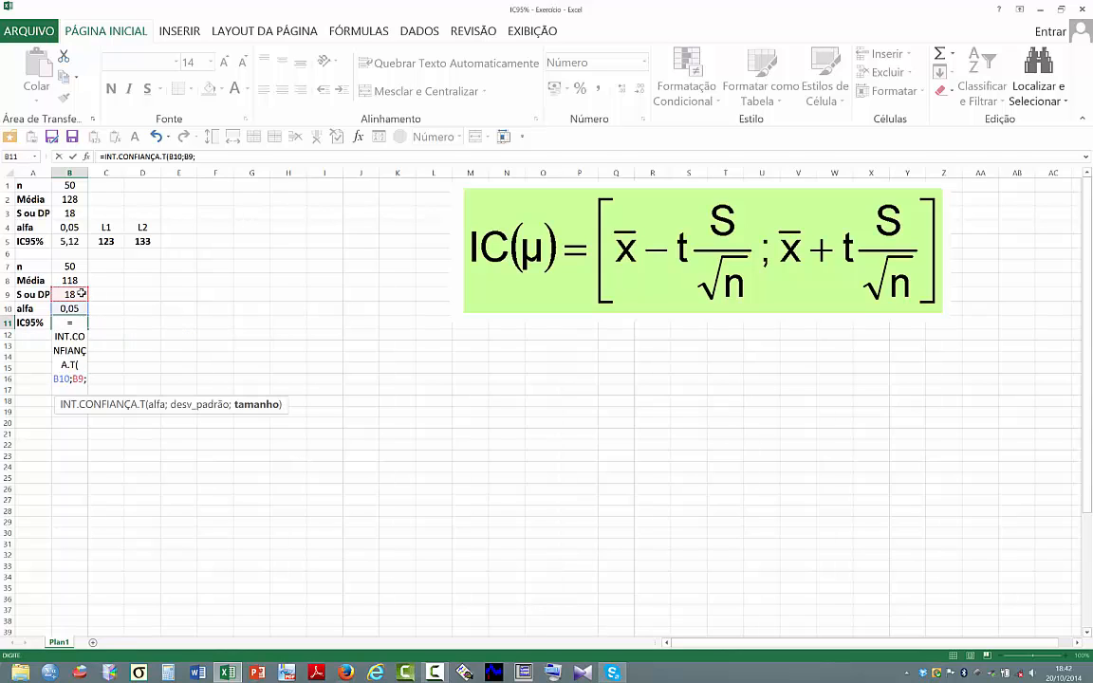
click(72, 267)
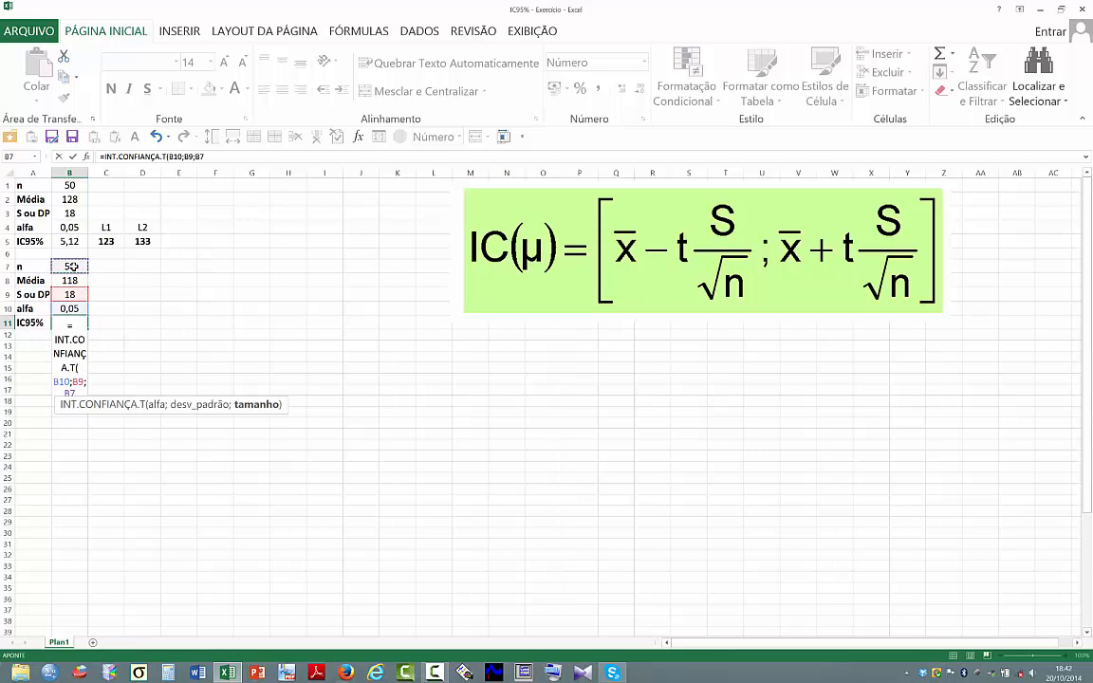
key(Return)
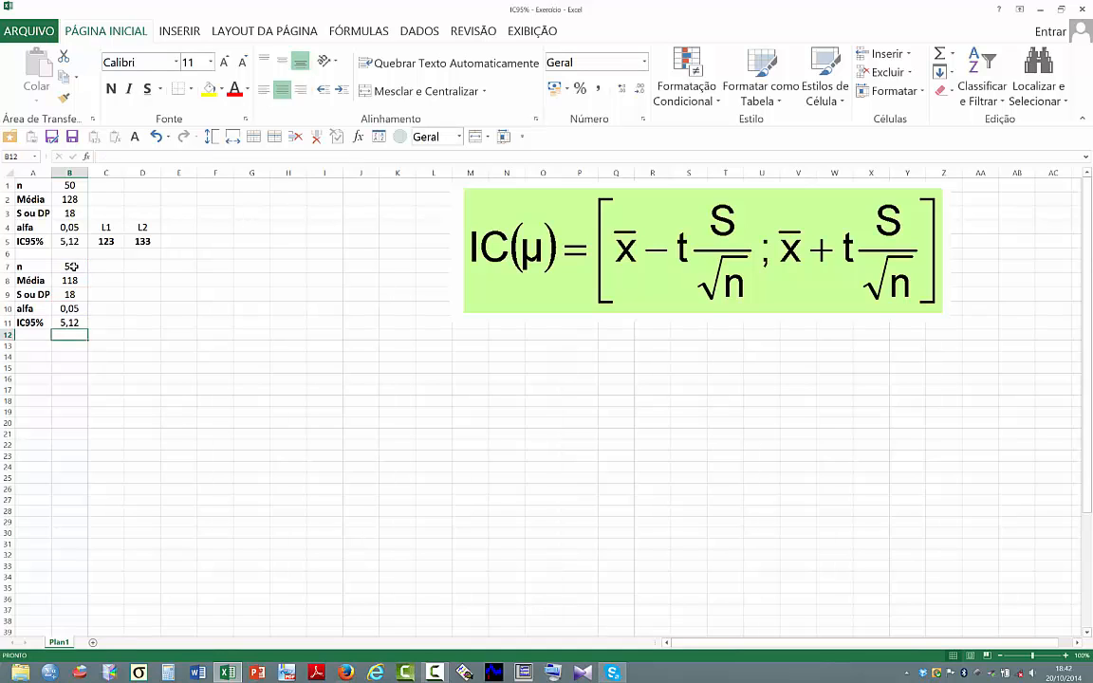
key(Up)
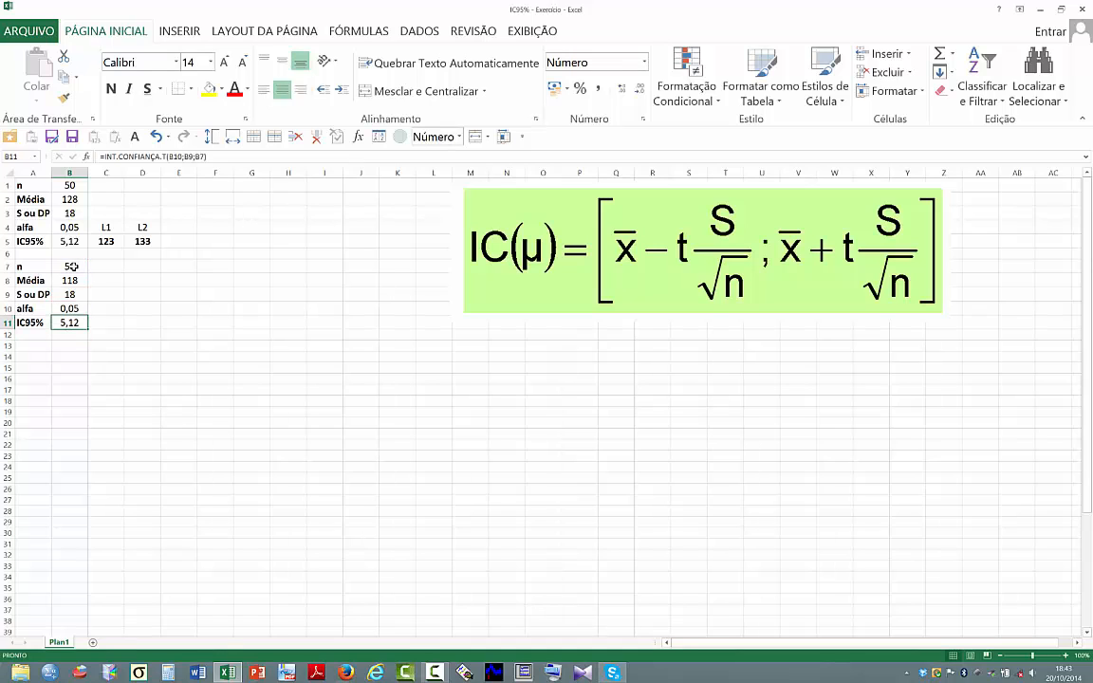
Step: Copy the formatting of the limits block C4:D5 to C10:D11
click(116, 228)
drag(133, 230, 144, 241)
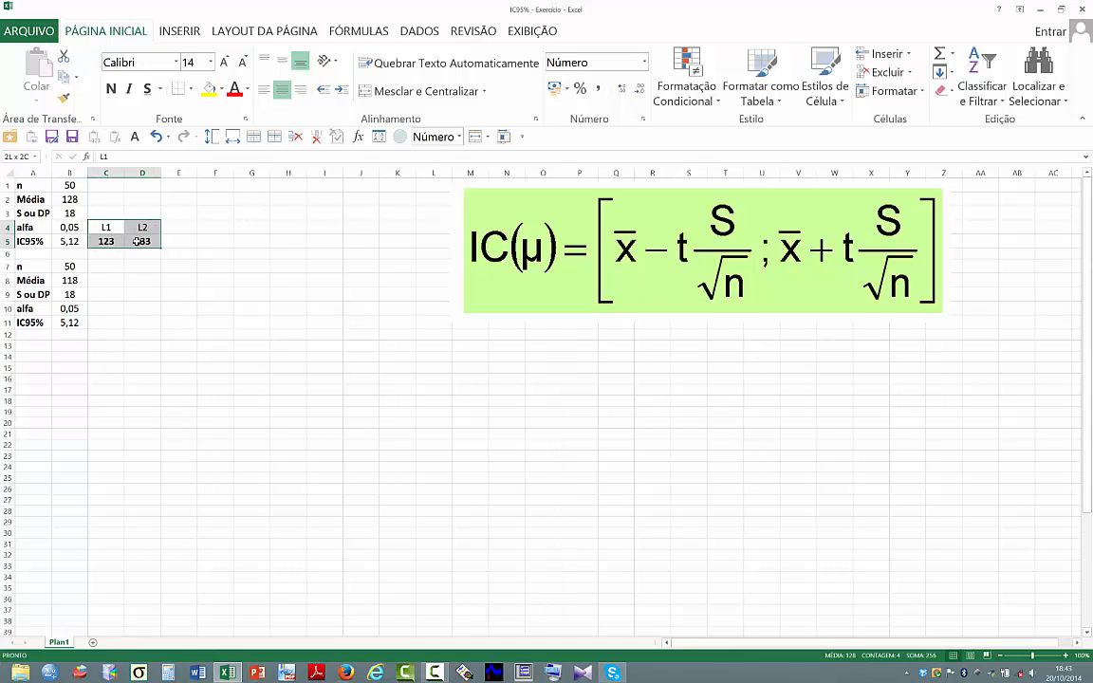
click(65, 99)
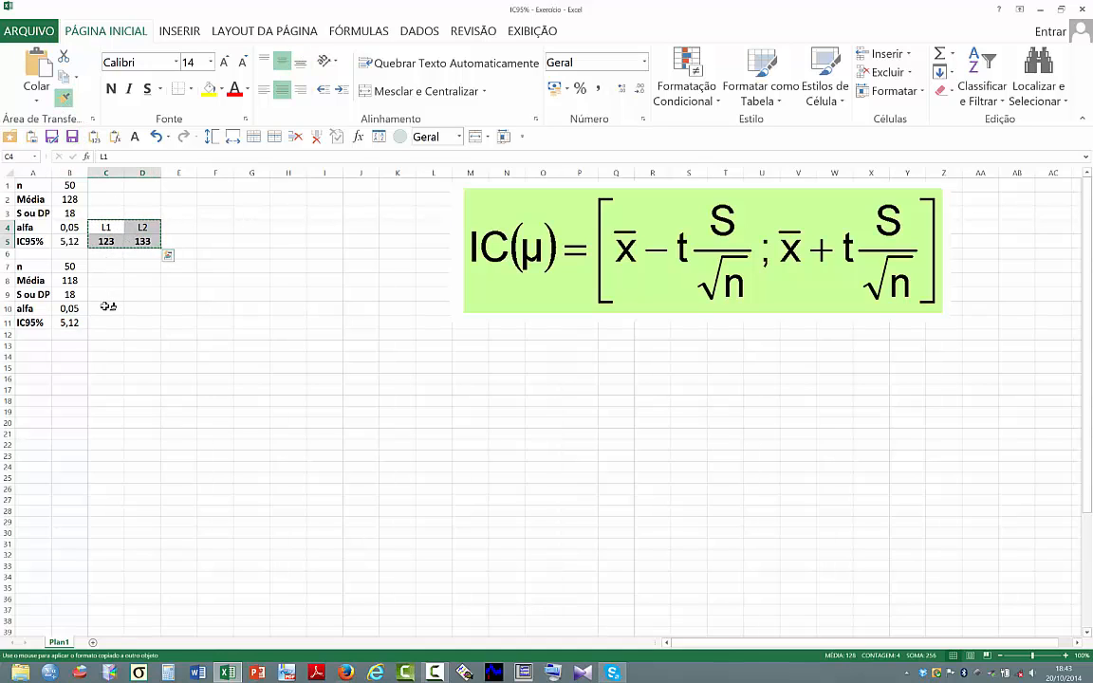
drag(107, 306, 138, 324)
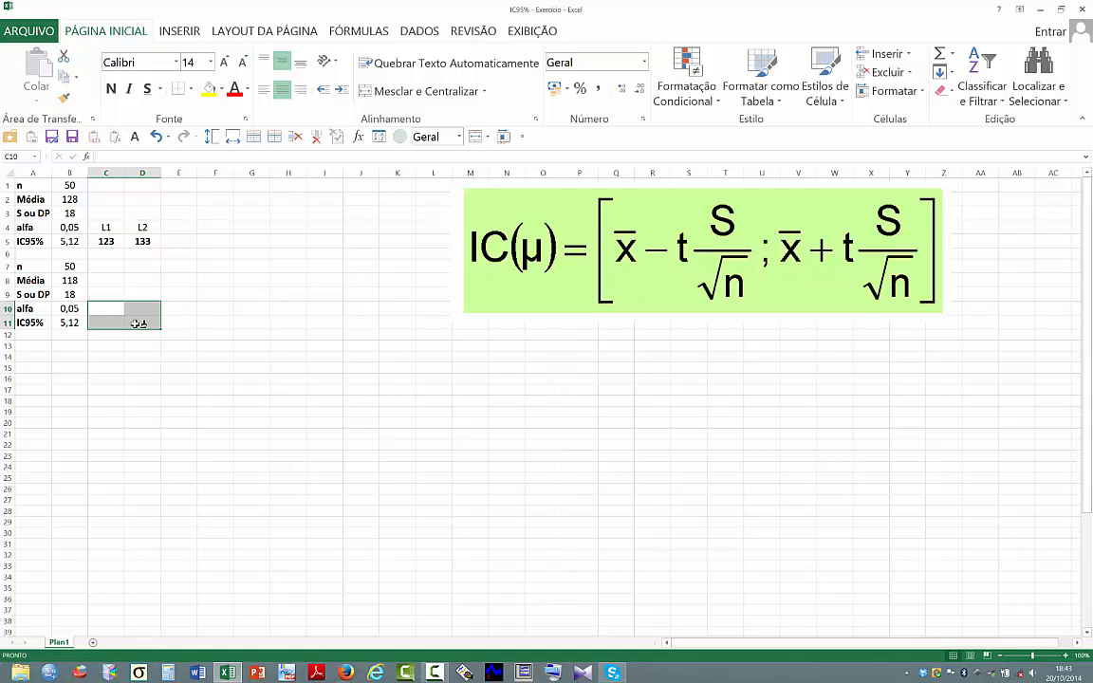
Step: Label C10 as L1 and D10 as L2 above the second data set's limits
text(L1)
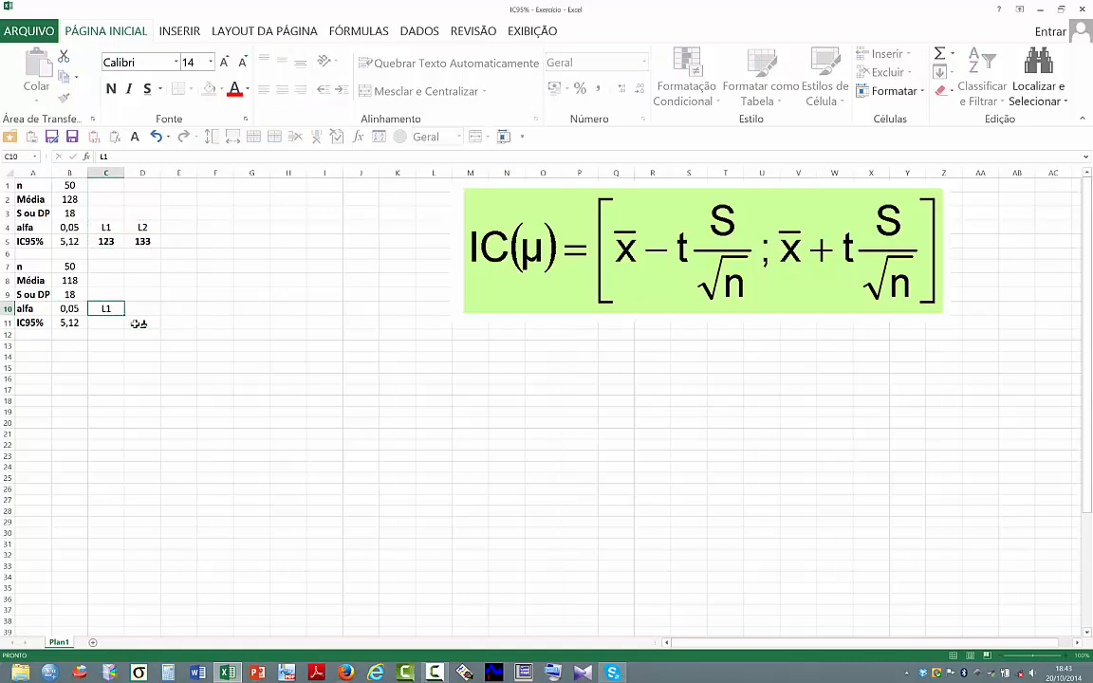
key(Tab)
text(L2)
key(Return)
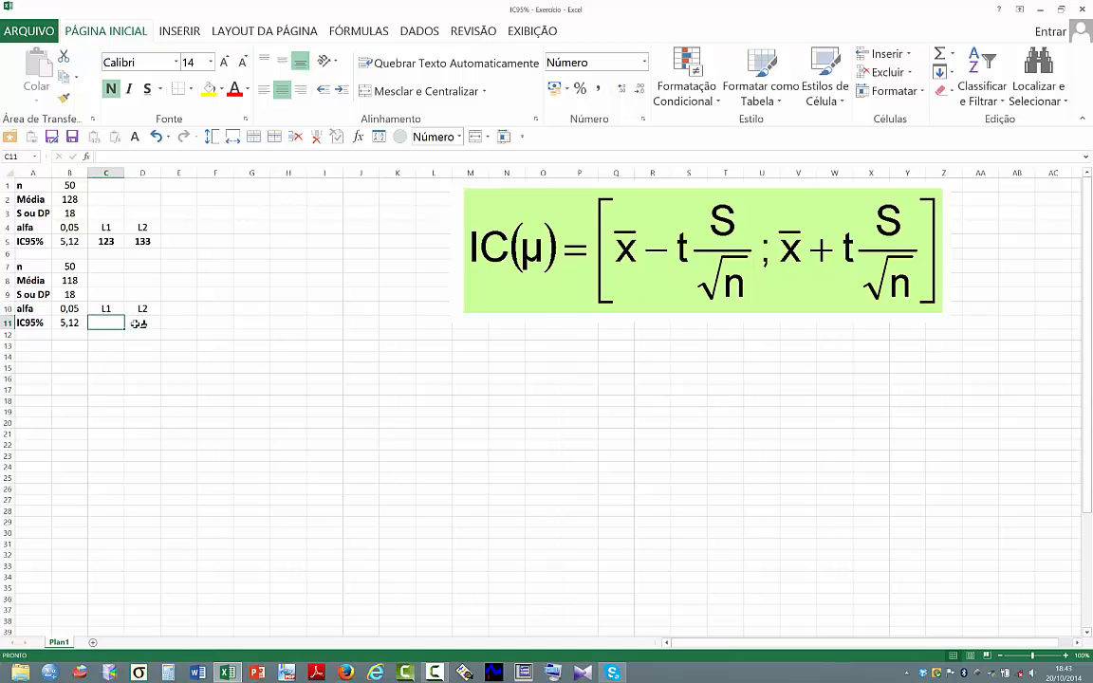
Step: Calculate the second data set's lower limit in C11 with =B8-B11
text(=)
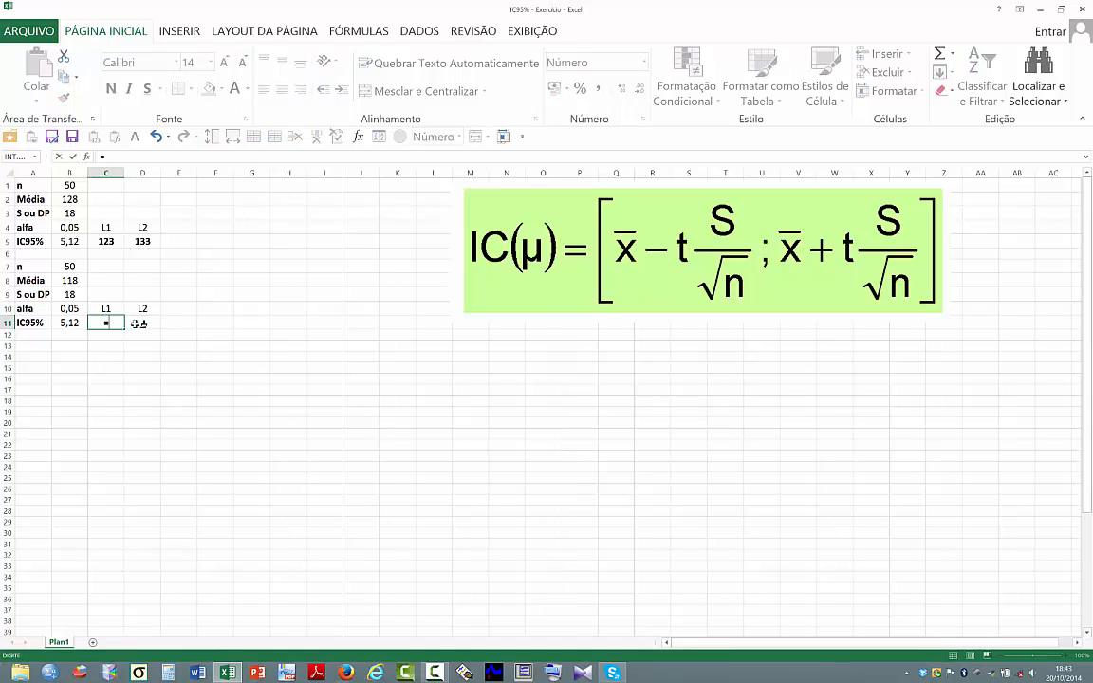
click(75, 282)
text(-)
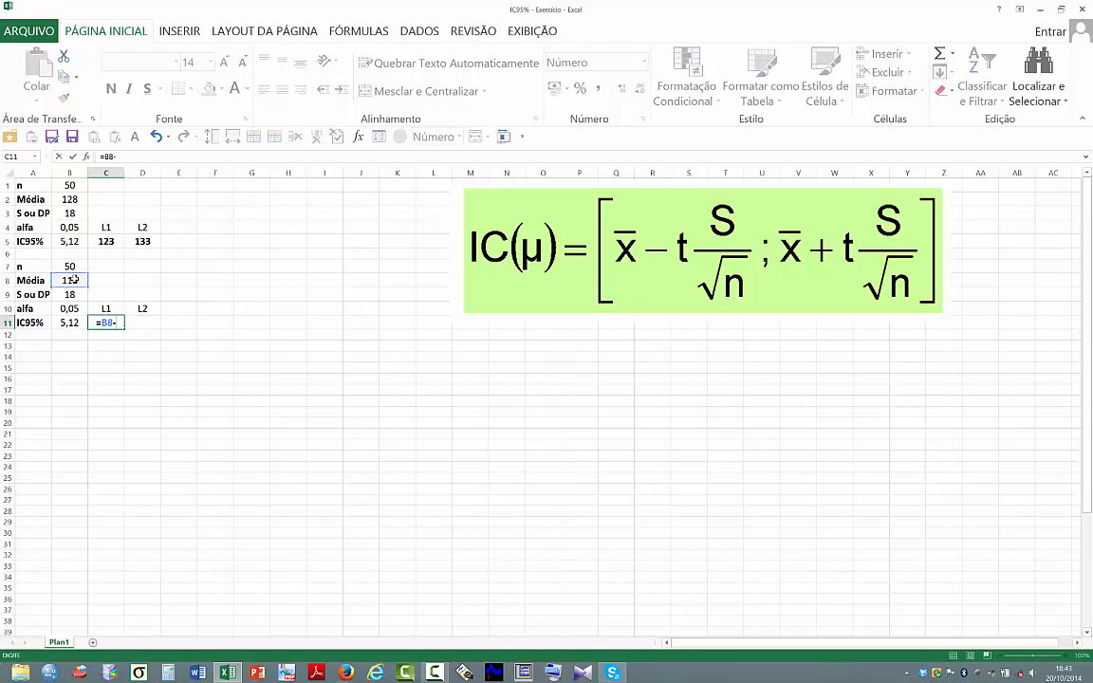
click(66, 322)
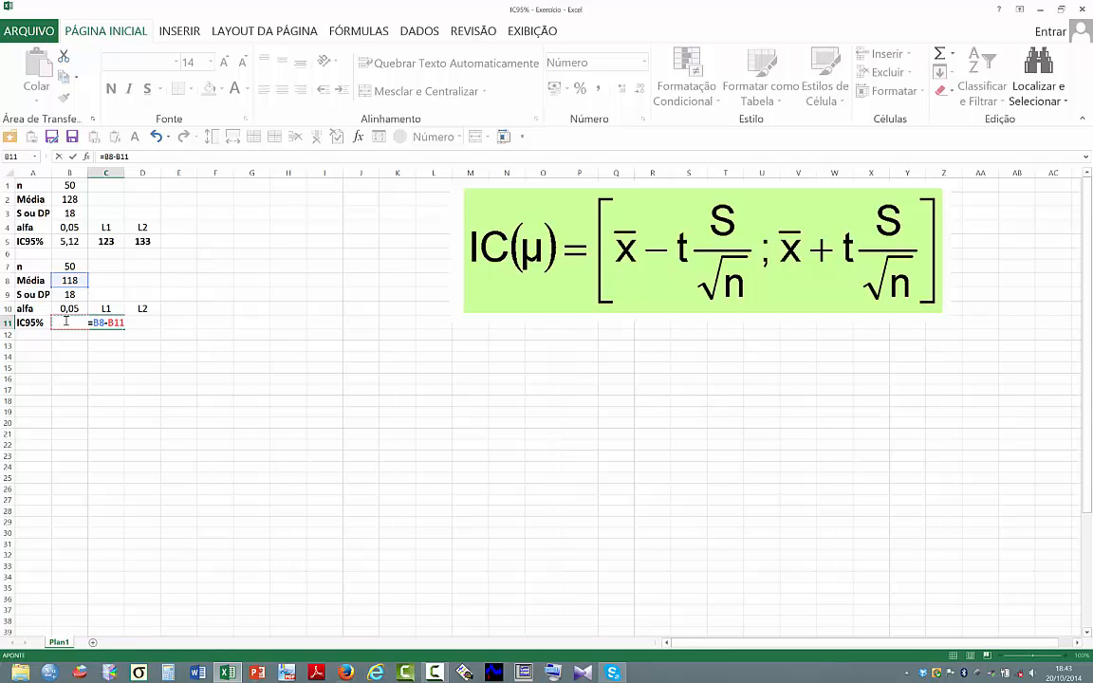
key(Tab)
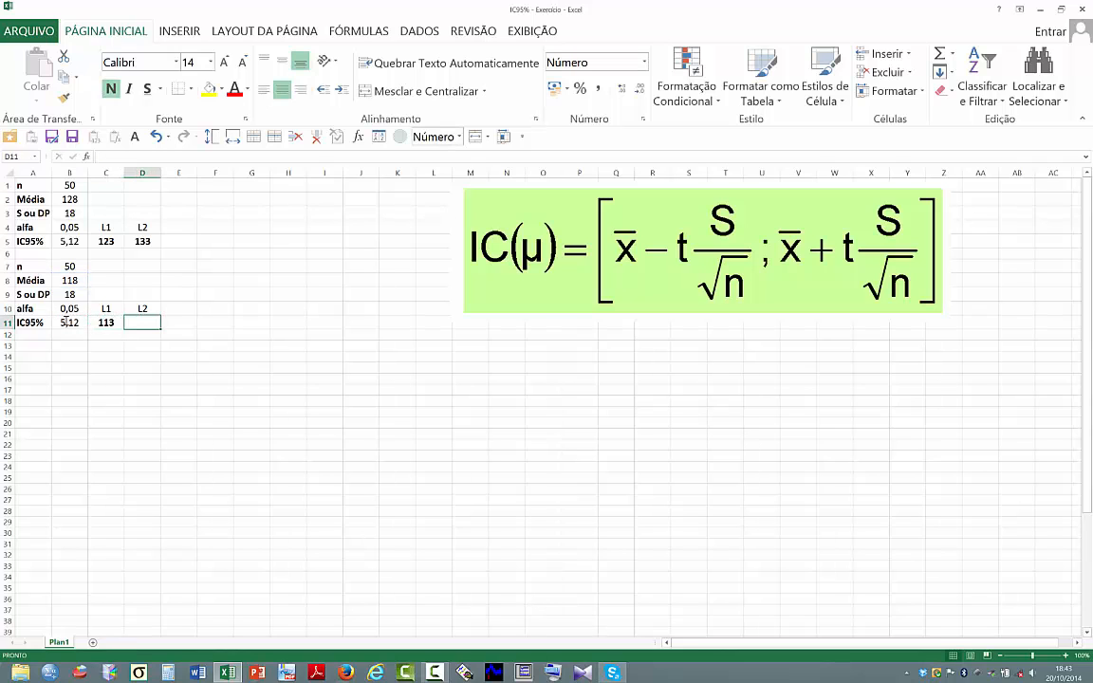
Step: Calculate the second data set's upper limit in D11 with =B8+B11, and return to the lower limit in C11
text(=)
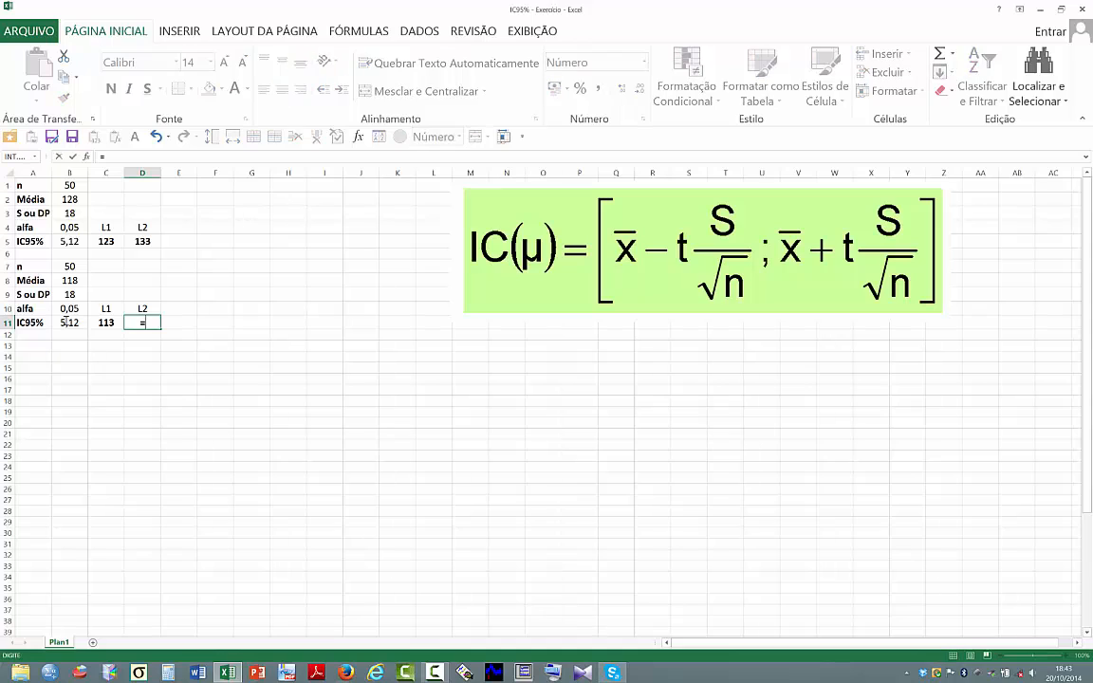
click(63, 281)
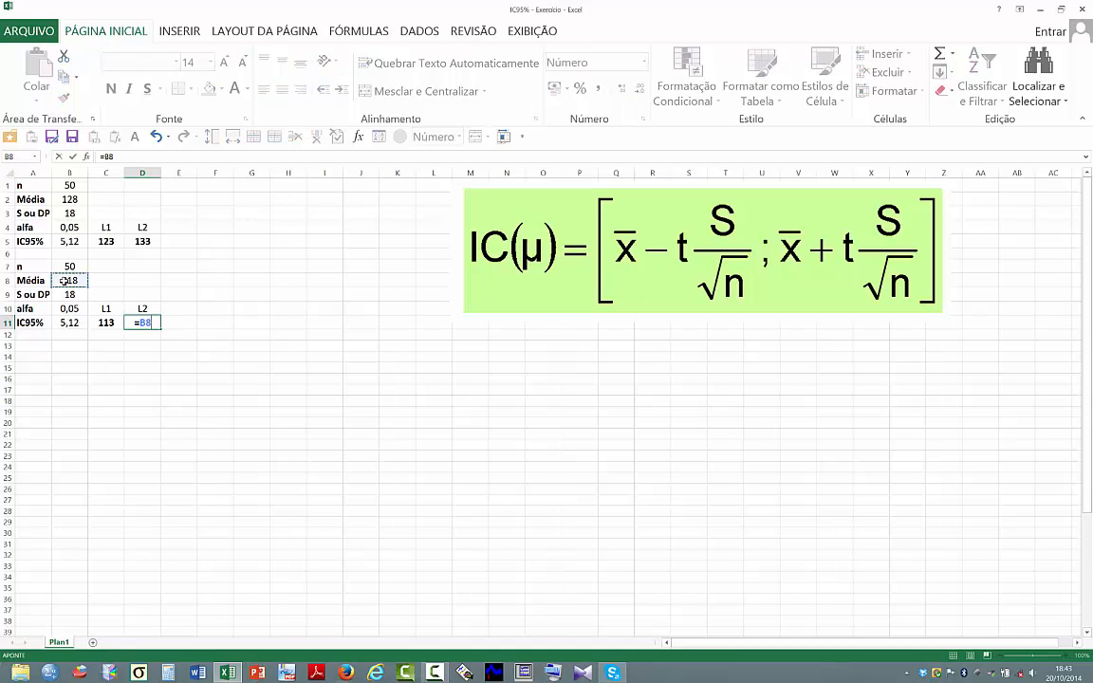
text(+)
click(69, 324)
key(Return)
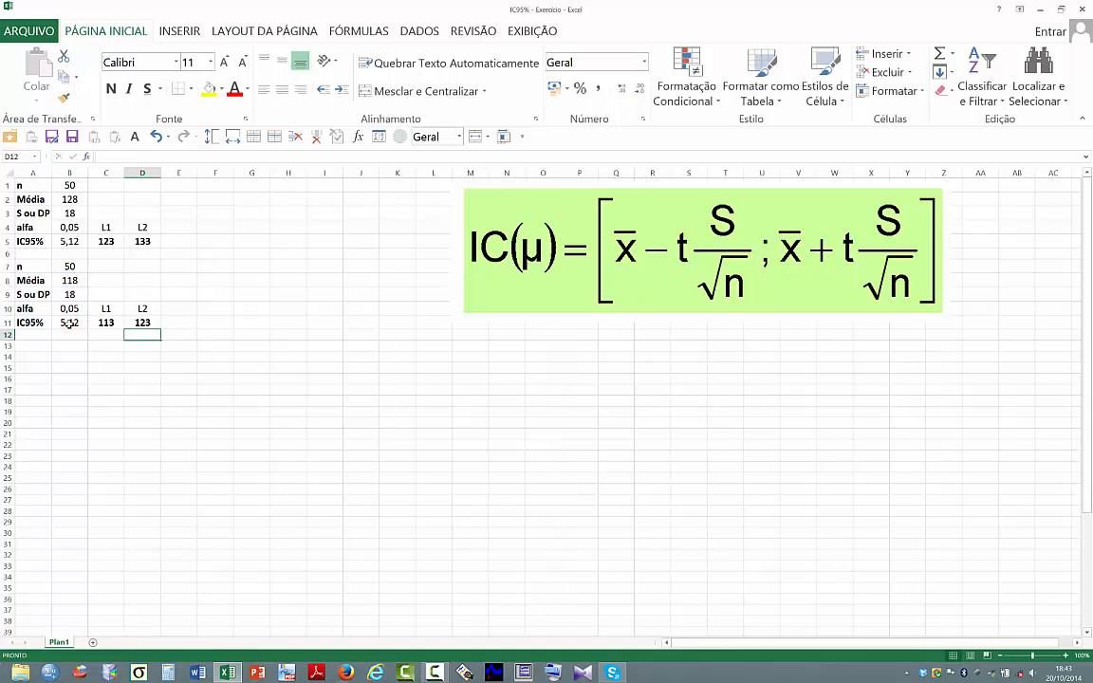
key(Up)
key(Left)
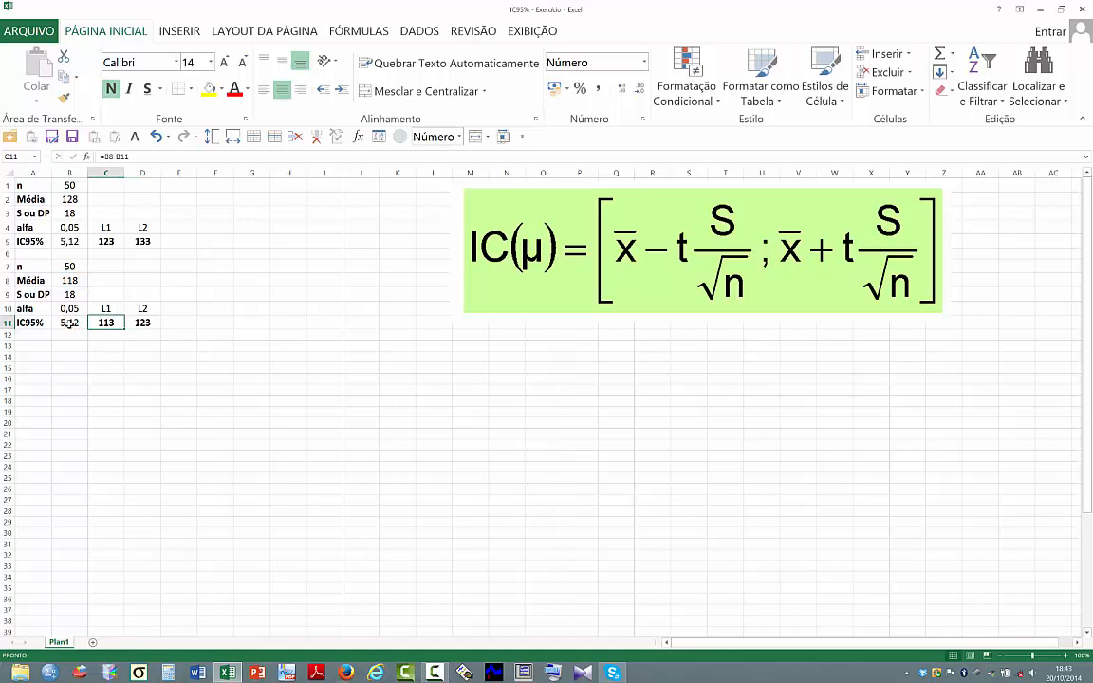